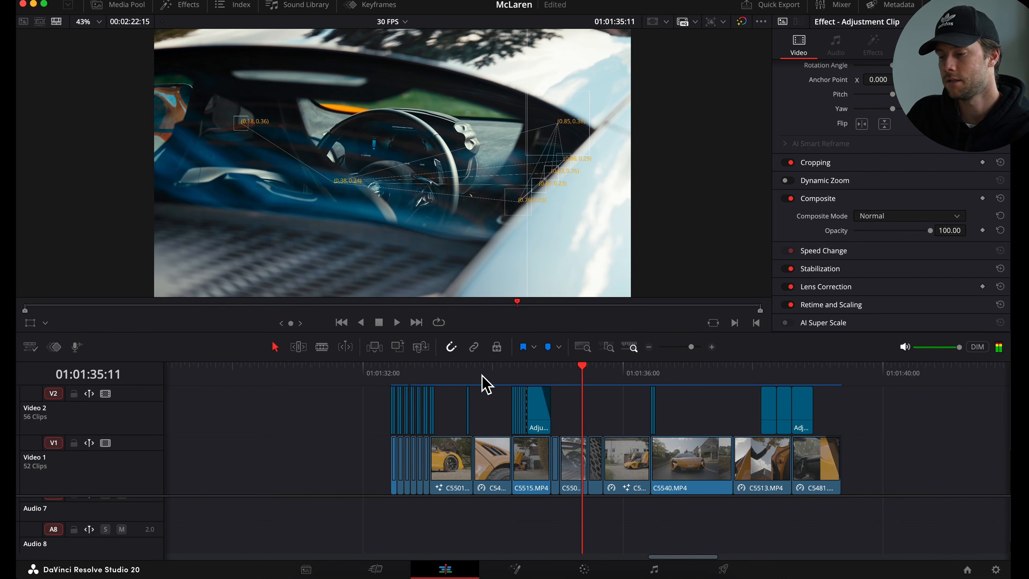
- Place an Adjustment Clip on Video 2 above the last C5513 clip and trim it to that clip's length
drag(482, 376, 552, 377)
click(522, 375)
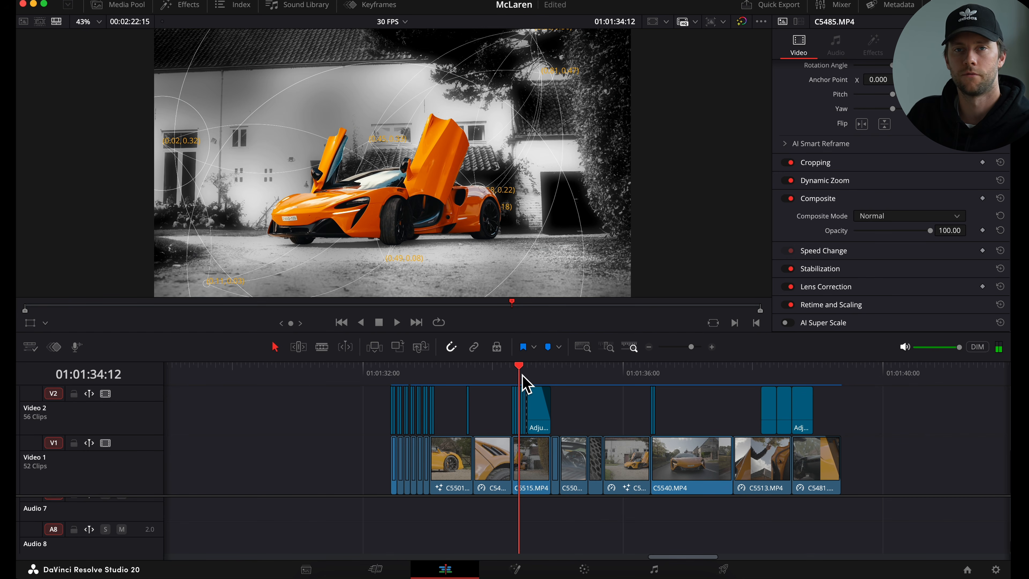
scroll(552, 438, right, 10)
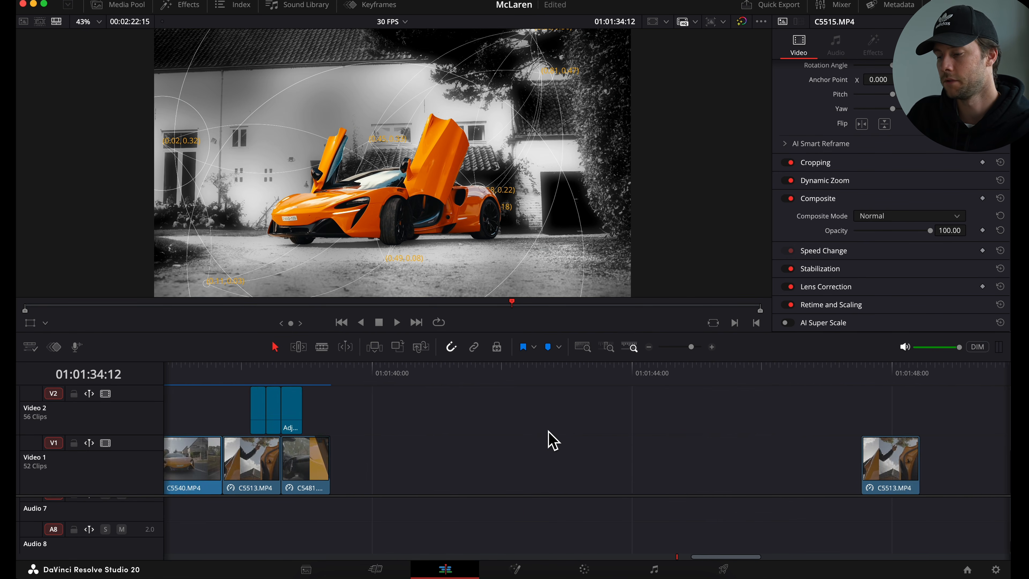
scroll(525, 429, right, 5)
click(523, 375)
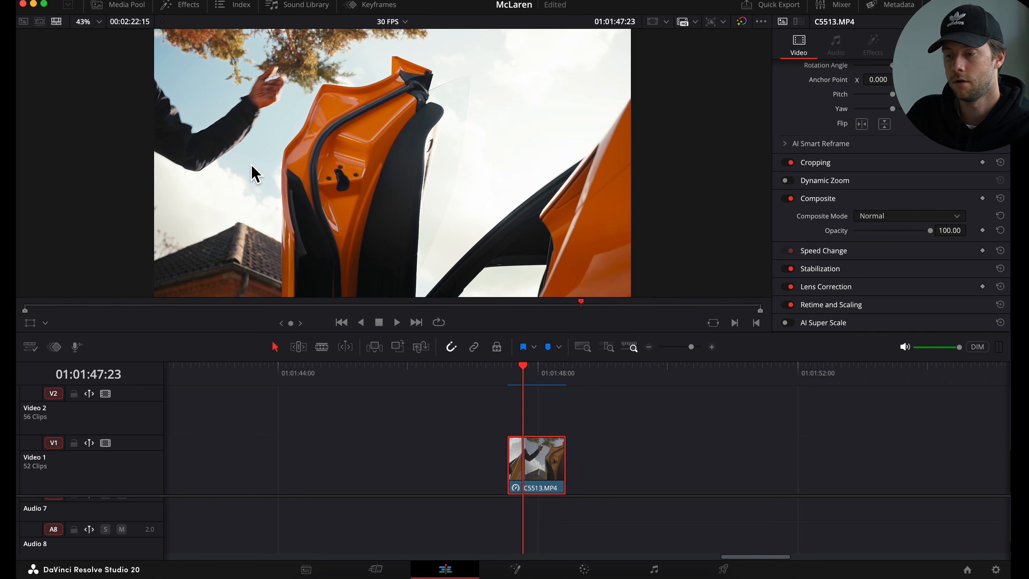
click(181, 5)
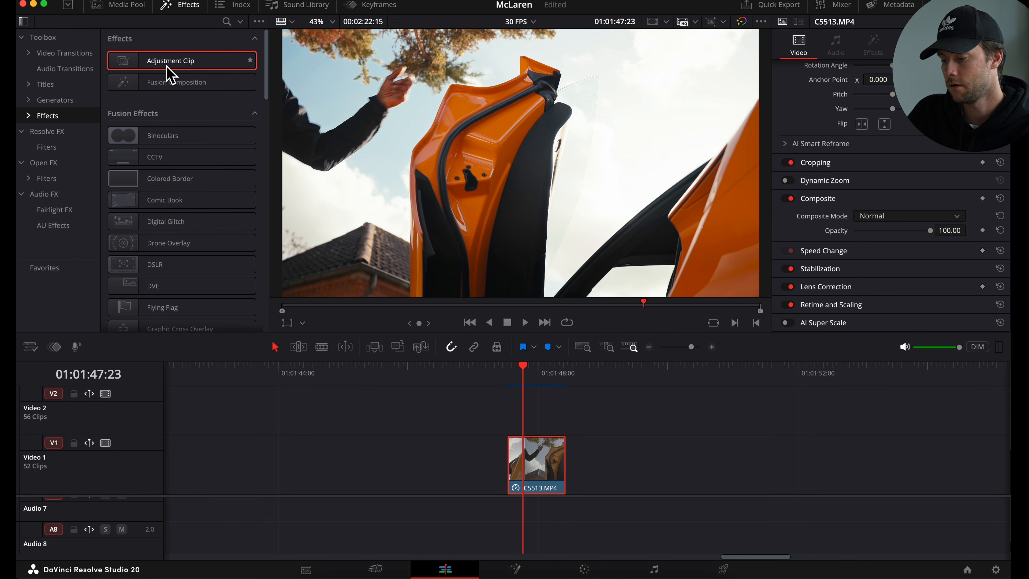
drag(167, 73, 511, 414)
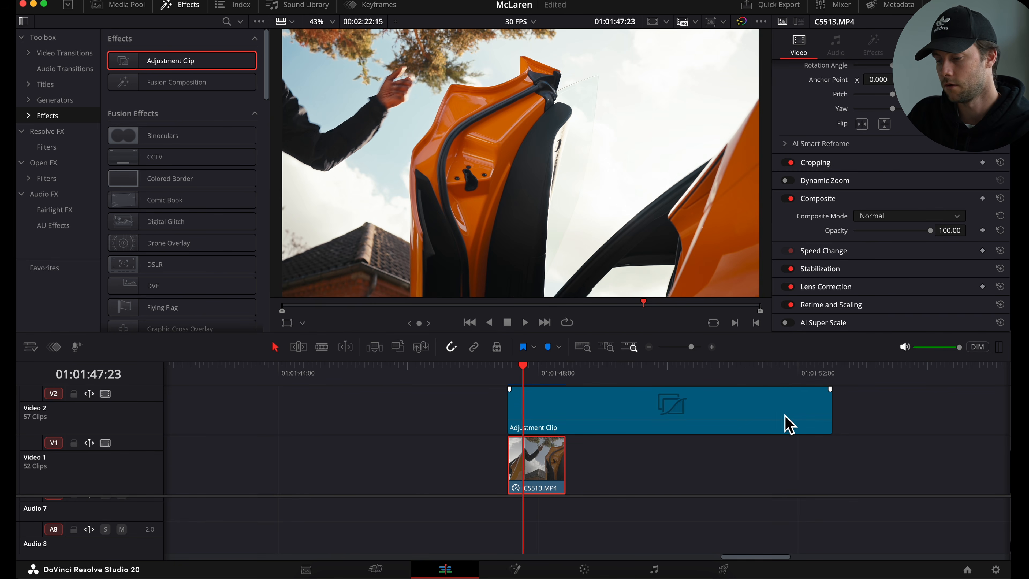
drag(832, 421, 565, 424)
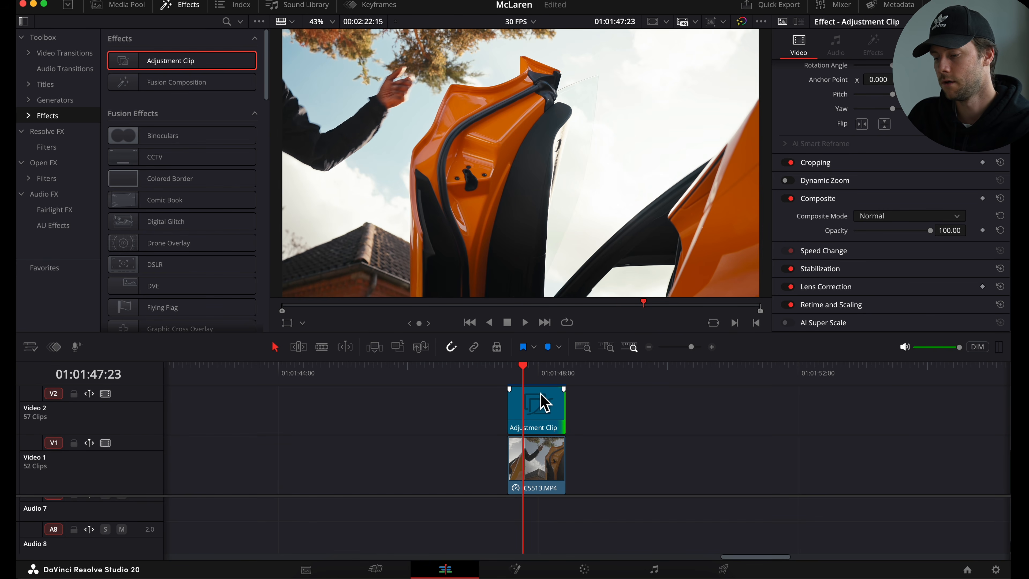
- Open the adjustment clip in Fusion and insert a Luma Keyer node between MediaIn1 and MediaOut1
click(543, 405)
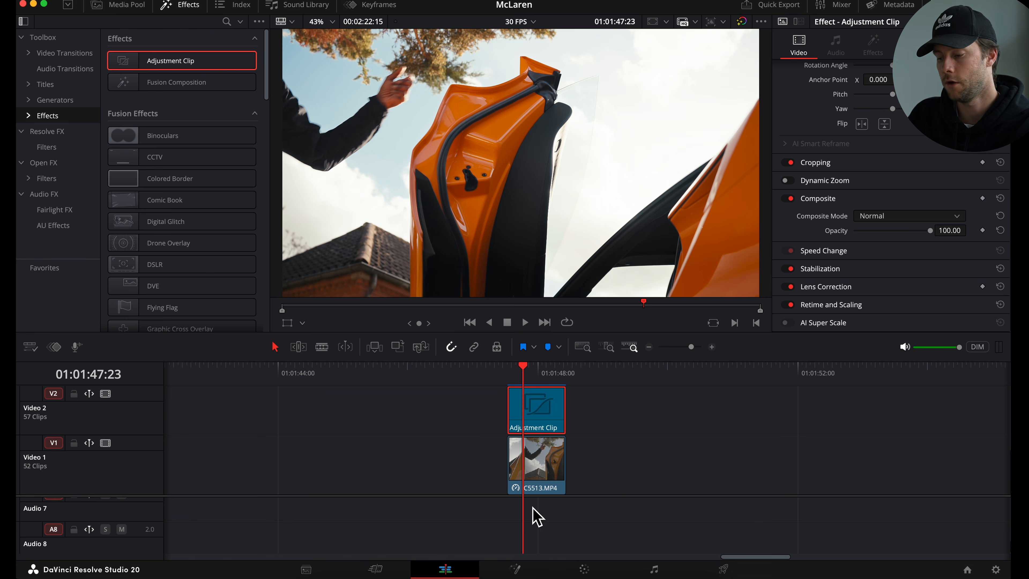
click(519, 570)
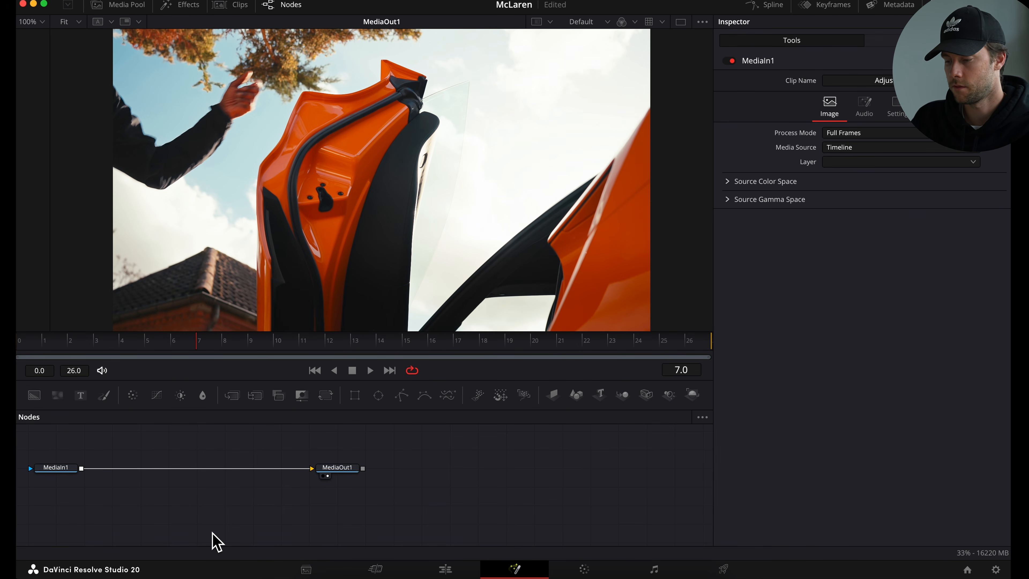
key(shift+space)
text(luma)
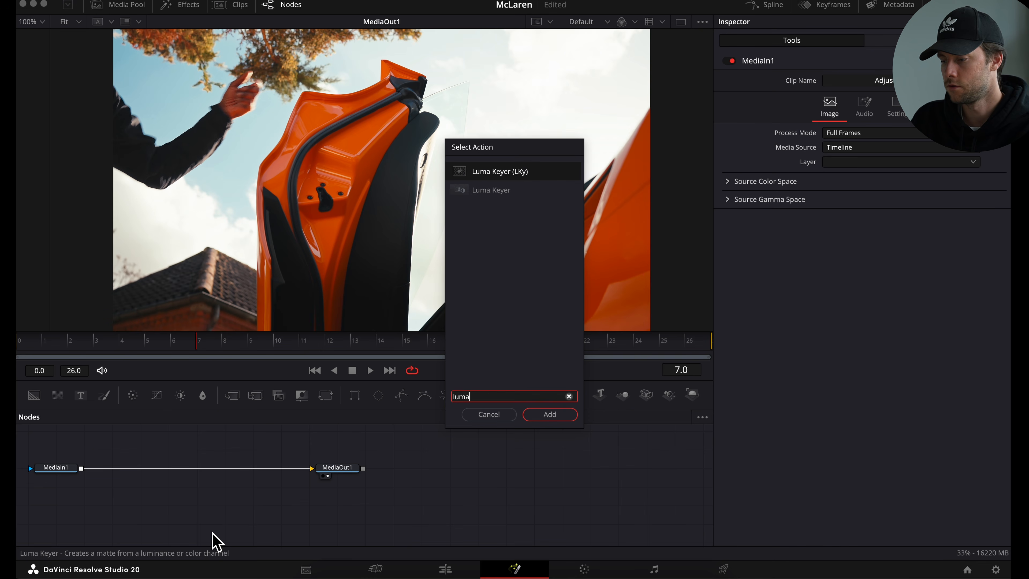
double_click(523, 179)
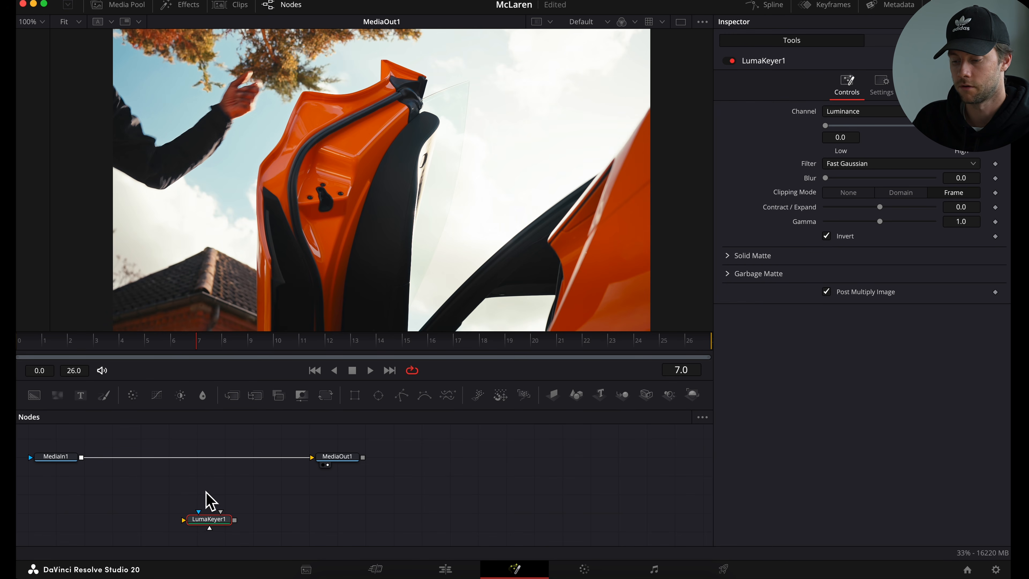
drag(209, 523, 191, 469)
- Preview the keyed result on the edit timeline, then add a FastNoise node in Fusion
click(445, 569)
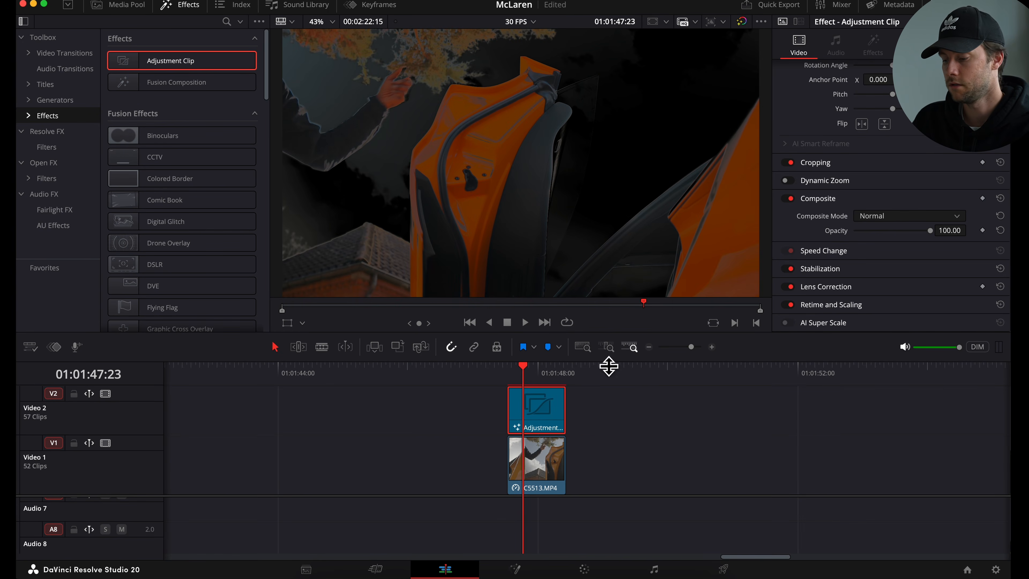
click(515, 569)
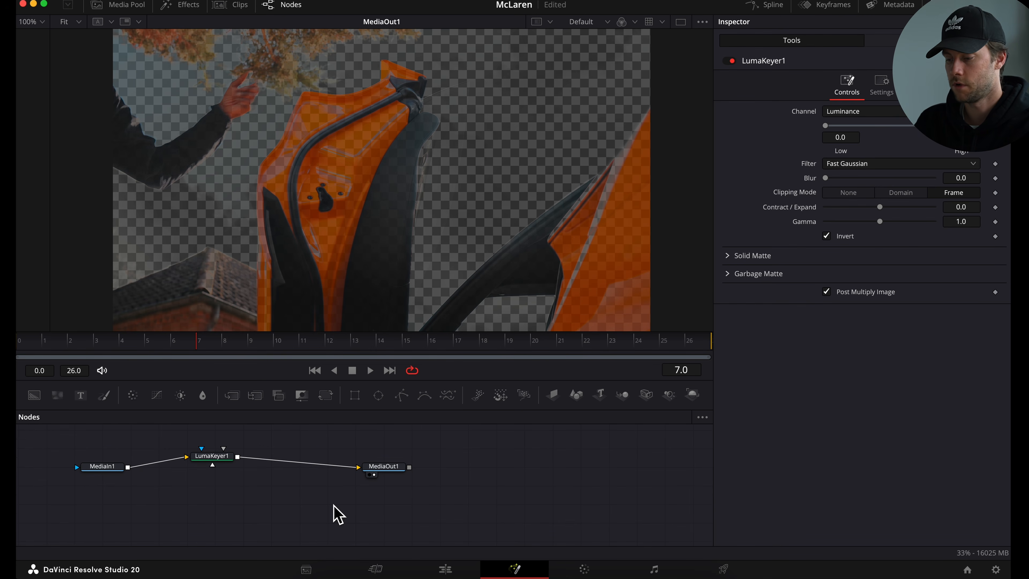
key(shift+space)
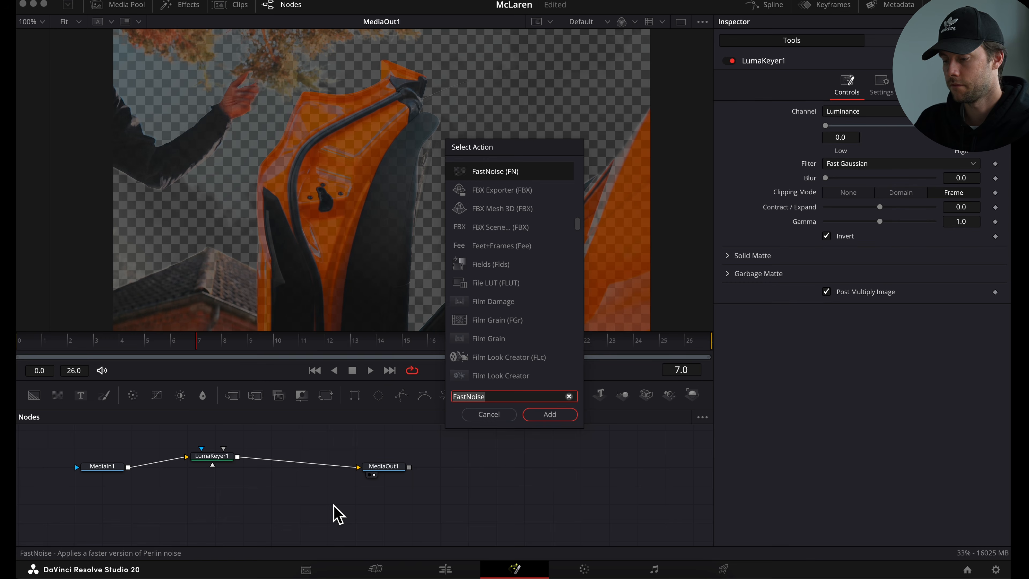
text(fast no)
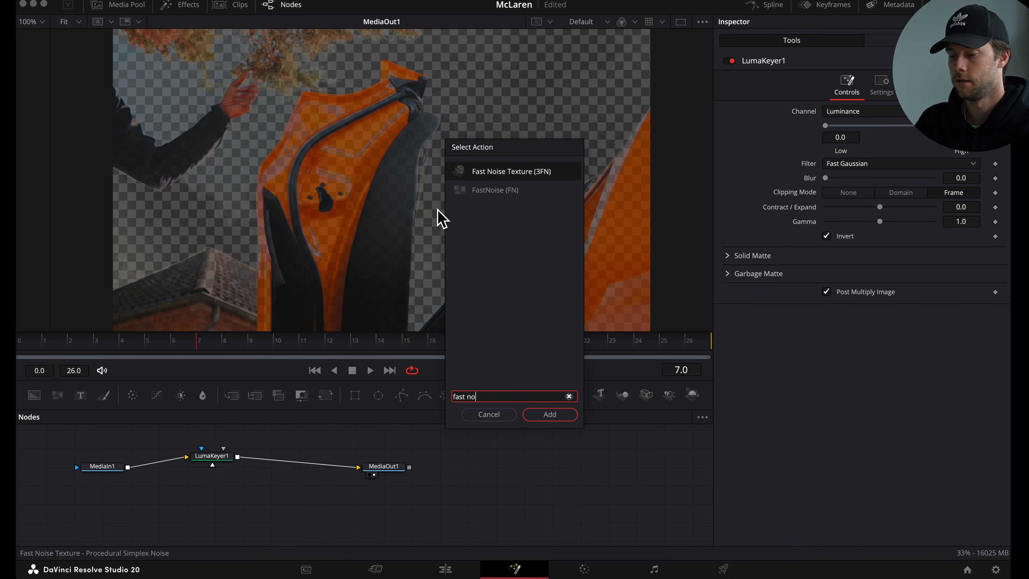
double_click(501, 205)
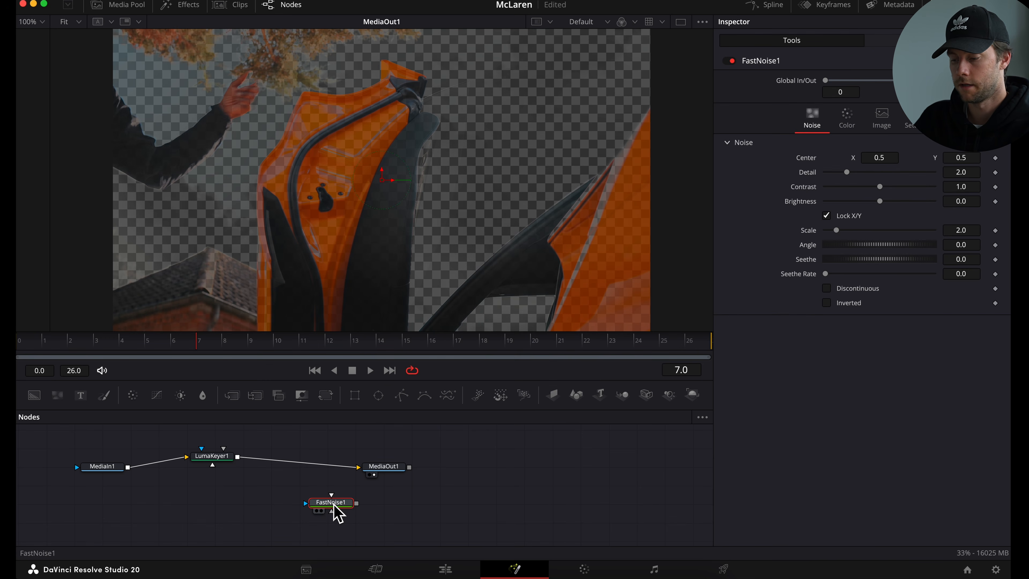
drag(335, 510, 304, 466)
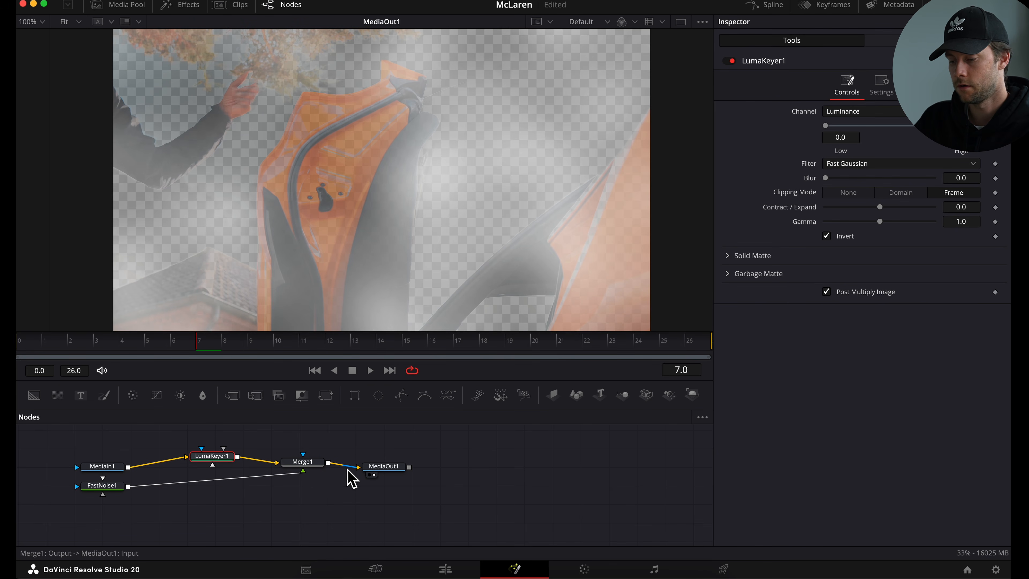
drag(347, 471, 349, 477)
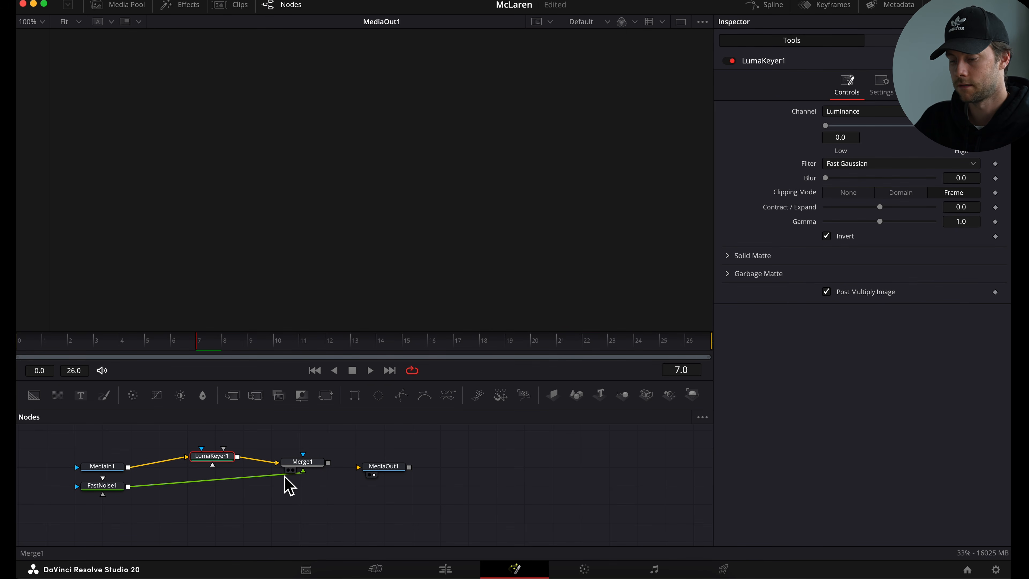
click(257, 494)
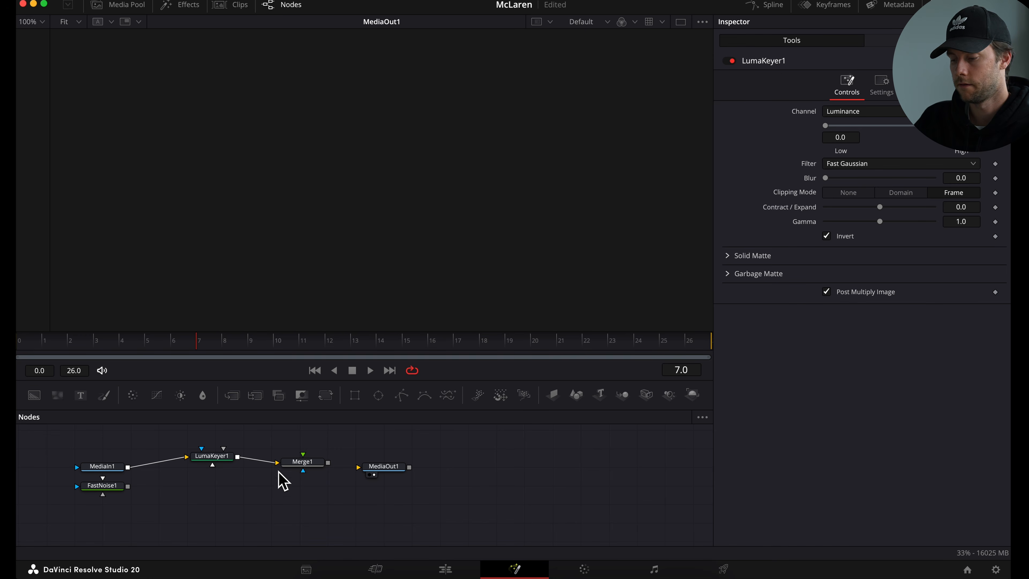
click(312, 465)
key(Delete)
- Connect FastNoise1 between LumaKeyer1 and MediaOut1
drag(118, 491, 239, 457)
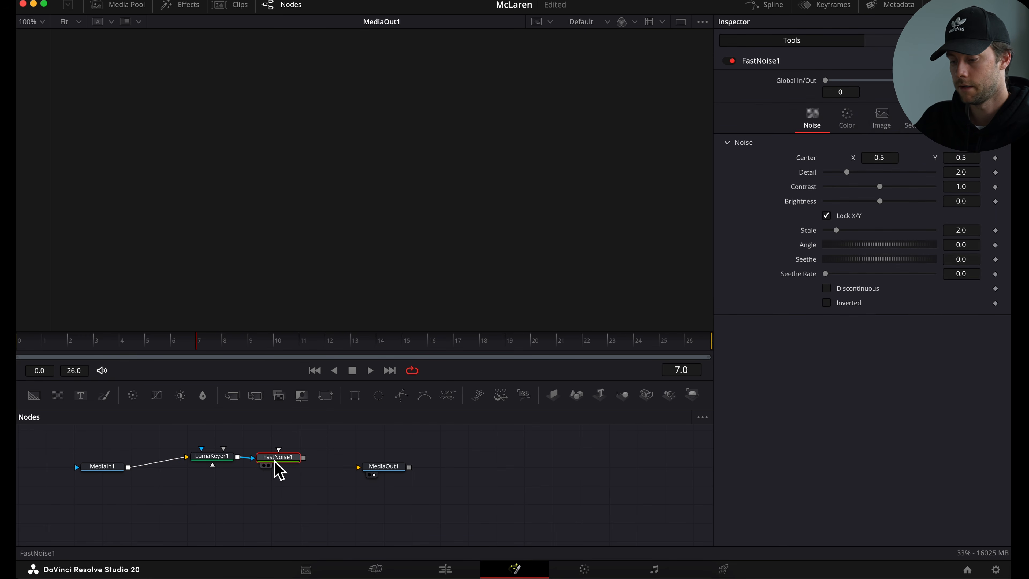
drag(304, 458, 370, 471)
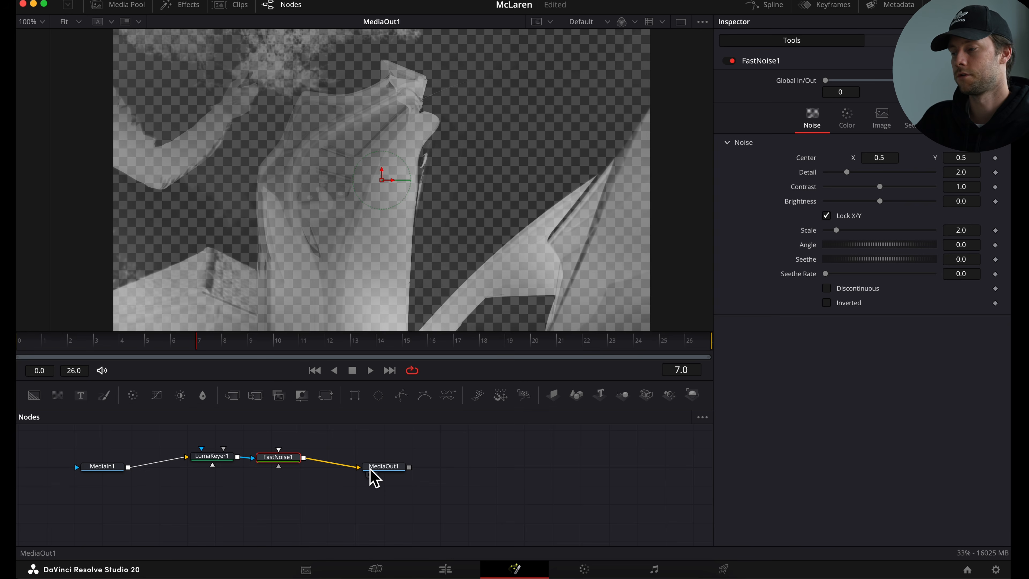
click(370, 472)
- Set the FastNoise1 Detail to 0.05 and preview the result on the edit timeline
click(278, 457)
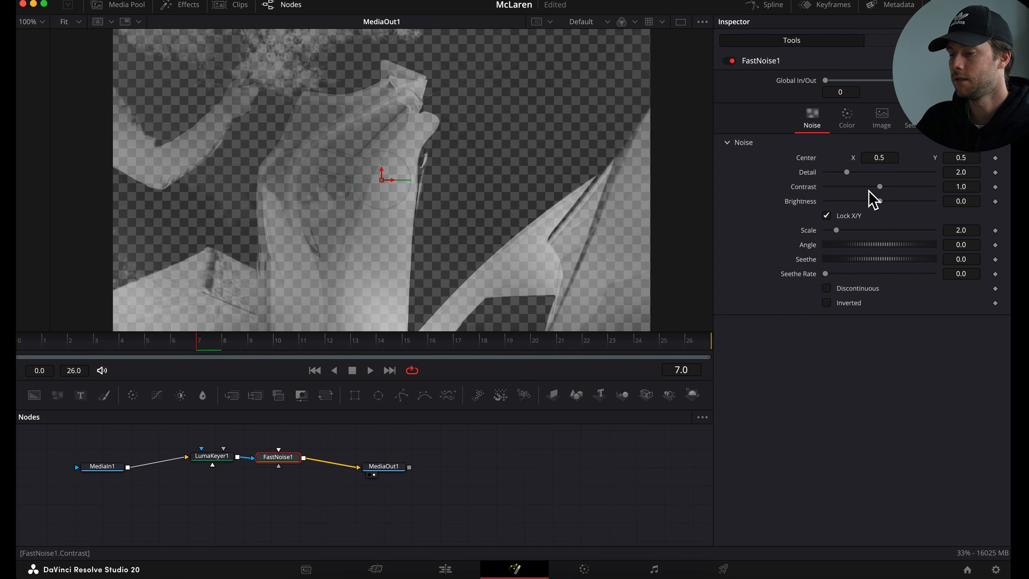
drag(847, 172, 827, 171)
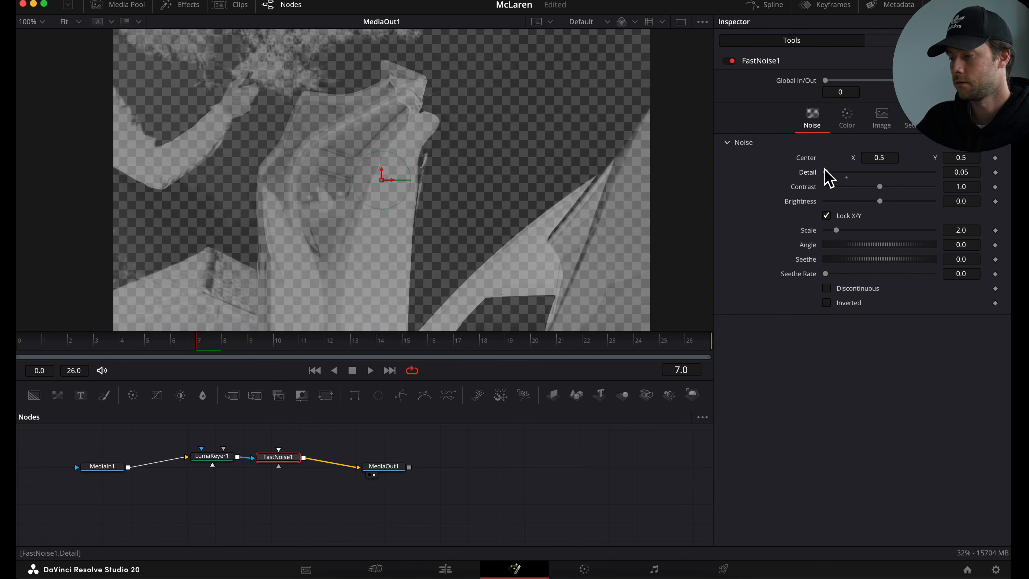
click(457, 568)
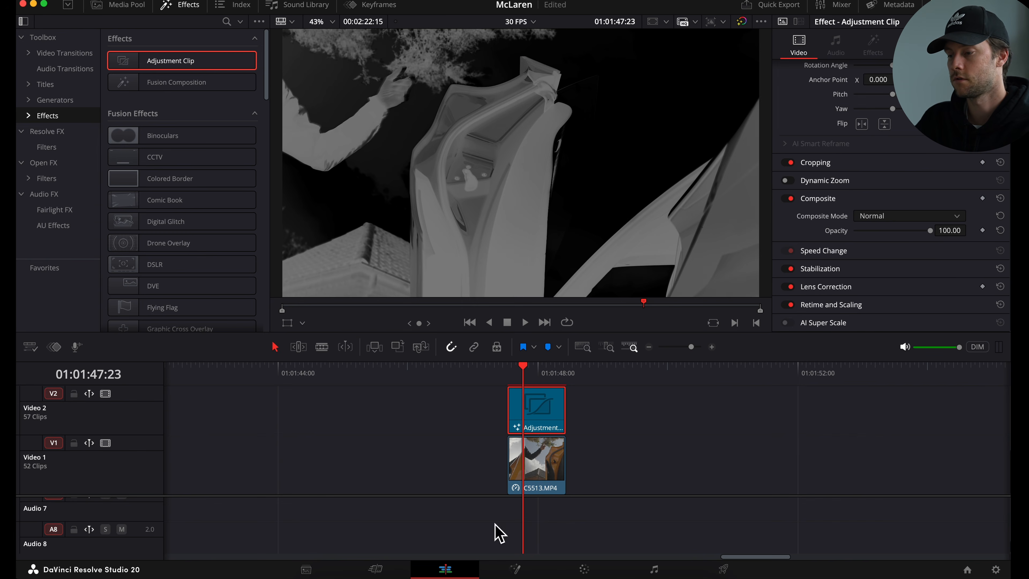
scroll(541, 278, down, 1)
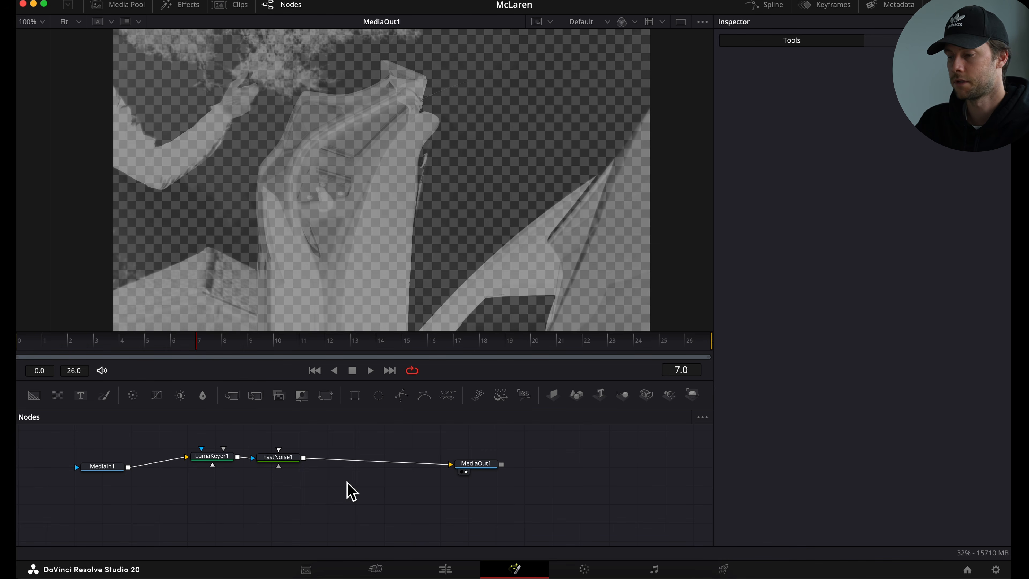
- Add a Glow node and insert it between FastNoise1 and MediaOut1
key(shift+space)
text(Glow)
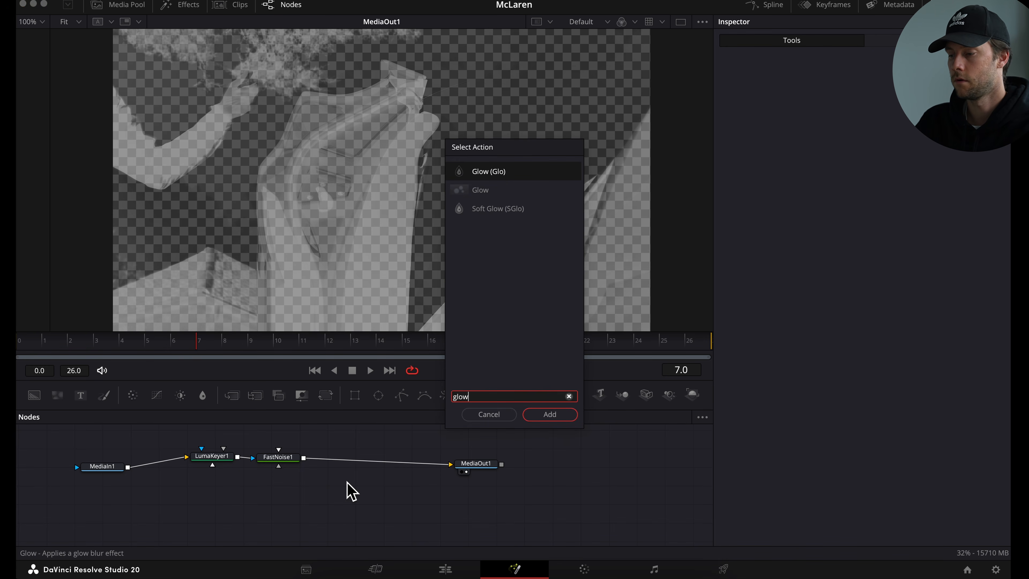
double_click(521, 179)
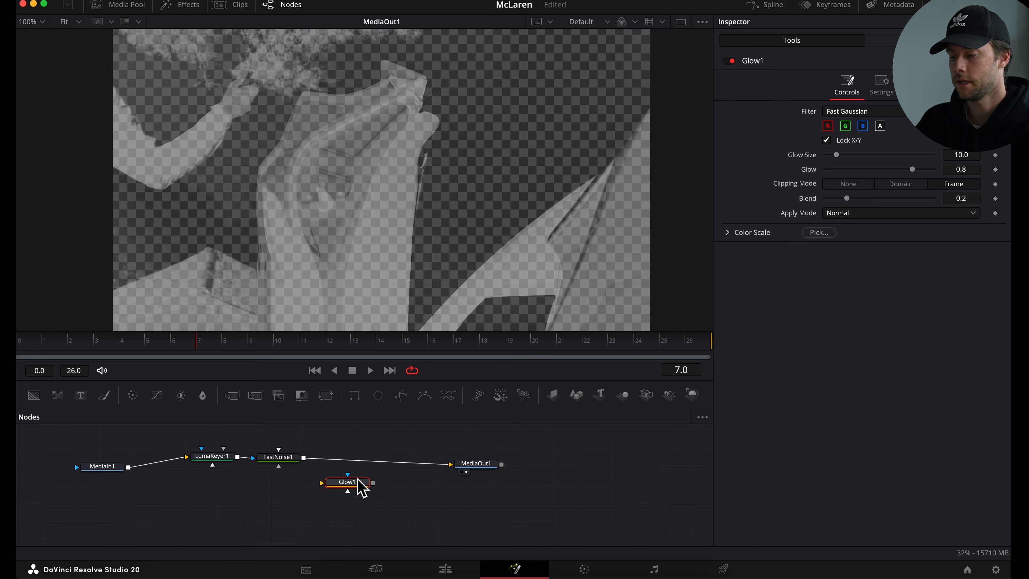
drag(356, 486, 381, 468)
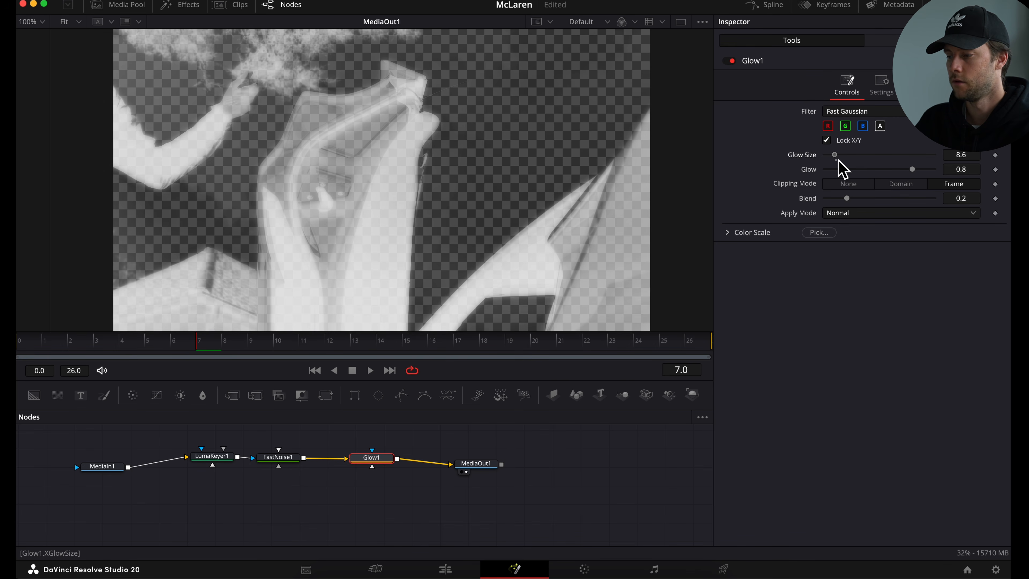
- Set Glow Size to 7.0 and Glow to 0.631, then review the clip on the edit timeline
mouse_move(838, 159)
mouse_down()
mouse_move(928, 158)
mouse_move(839, 158)
mouse_up()
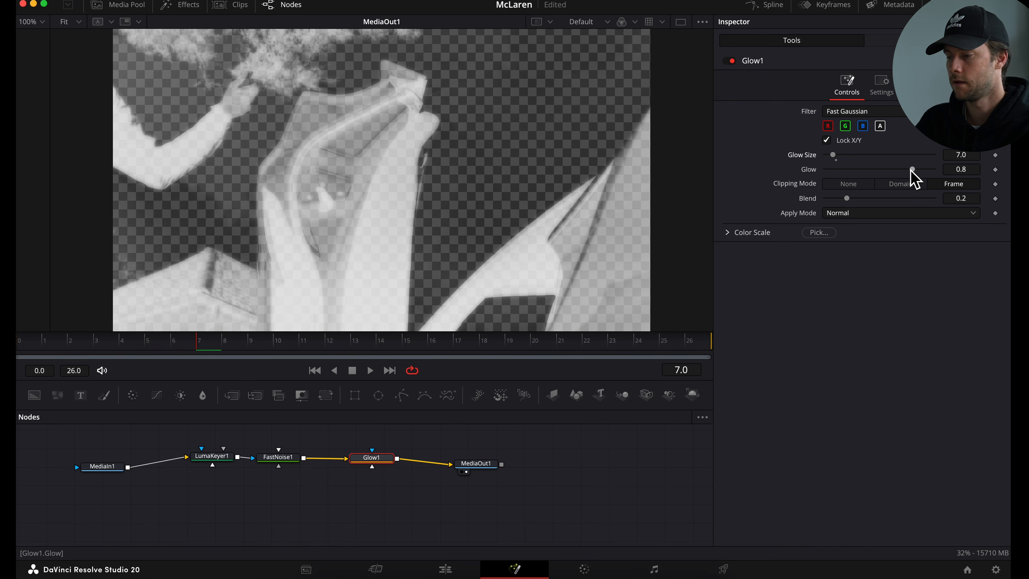
mouse_move(914, 171)
mouse_down()
mouse_move(871, 172)
mouse_move(895, 171)
mouse_up()
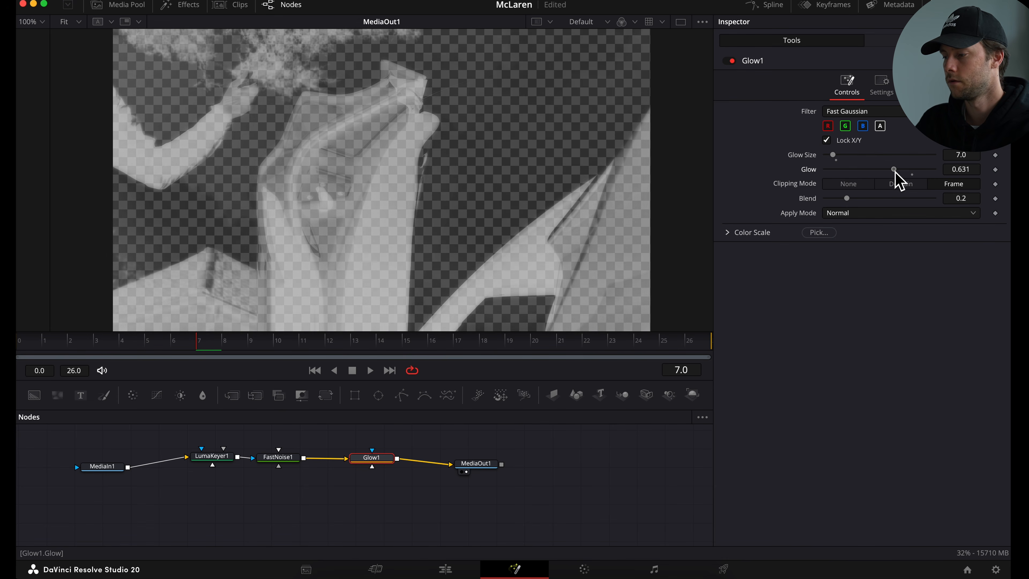
click(445, 569)
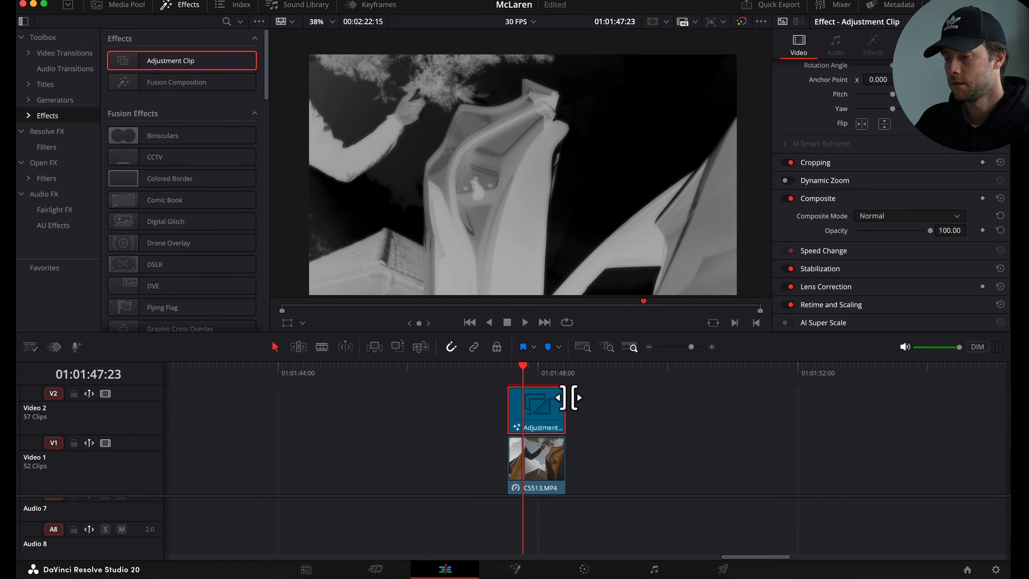
drag(546, 378, 525, 375)
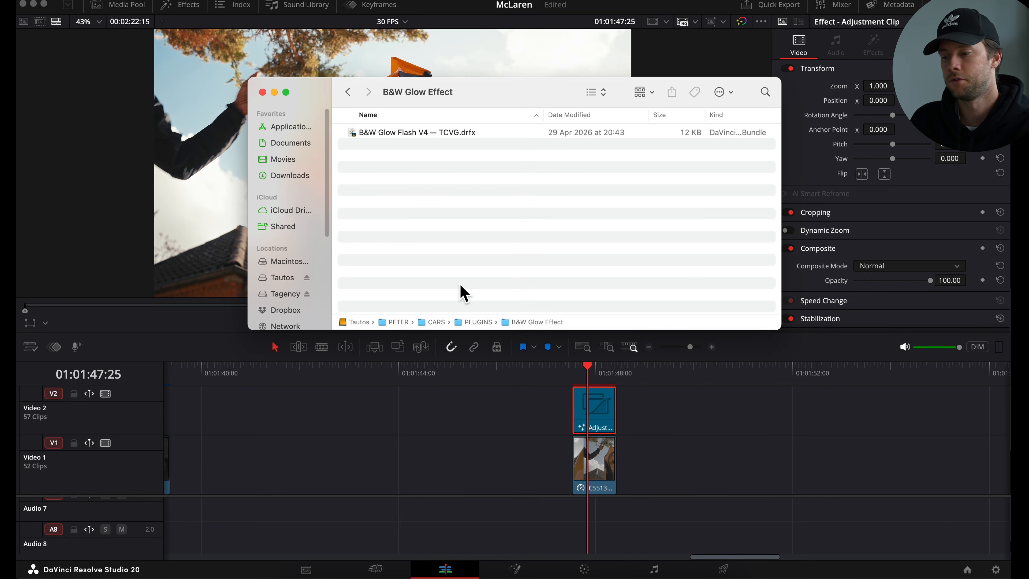
- In Finder, install the B&W Glow Flash V4 — TCVG.drfx bundle, overwriting the existing one
double_click(443, 137)
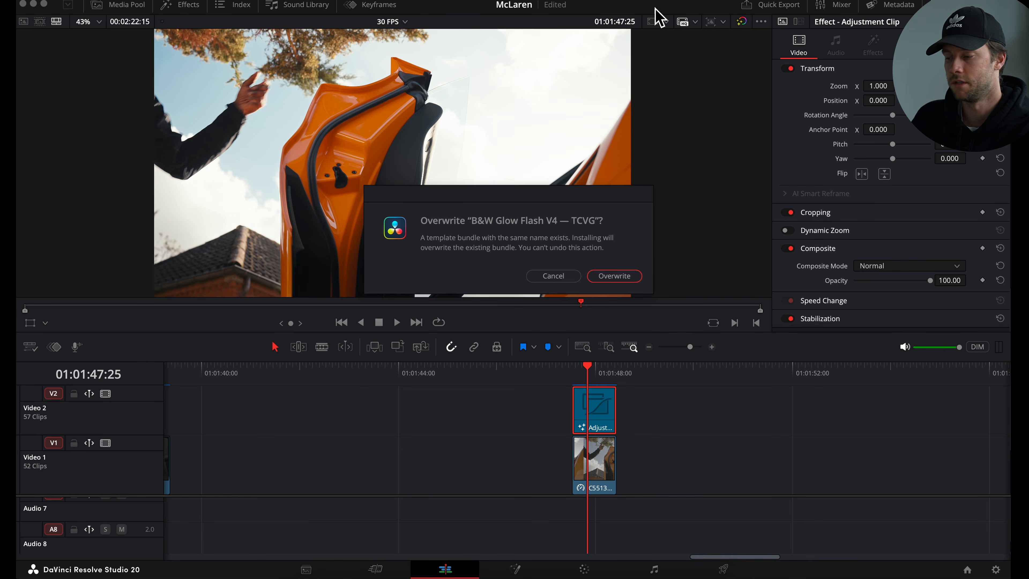
click(621, 277)
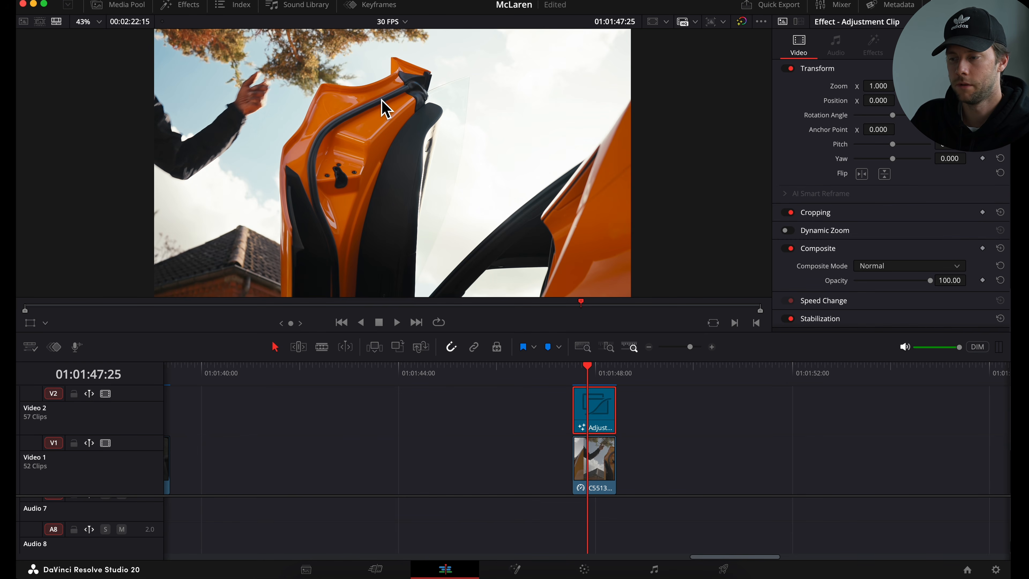
- Apply the B&W Glow Flash — TCVG effect to the adjustment clip
click(187, 5)
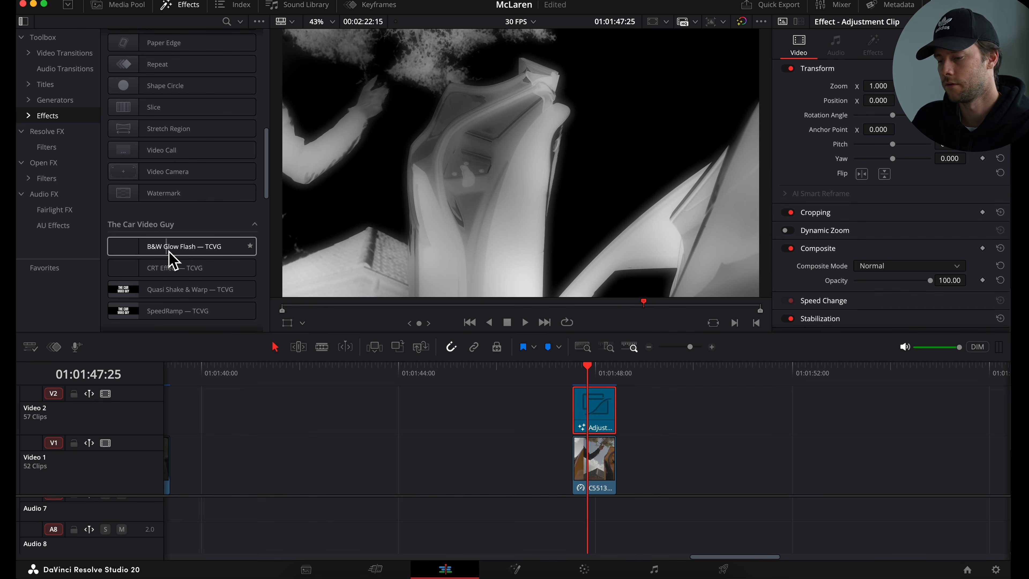
click(177, 252)
drag(177, 253, 599, 412)
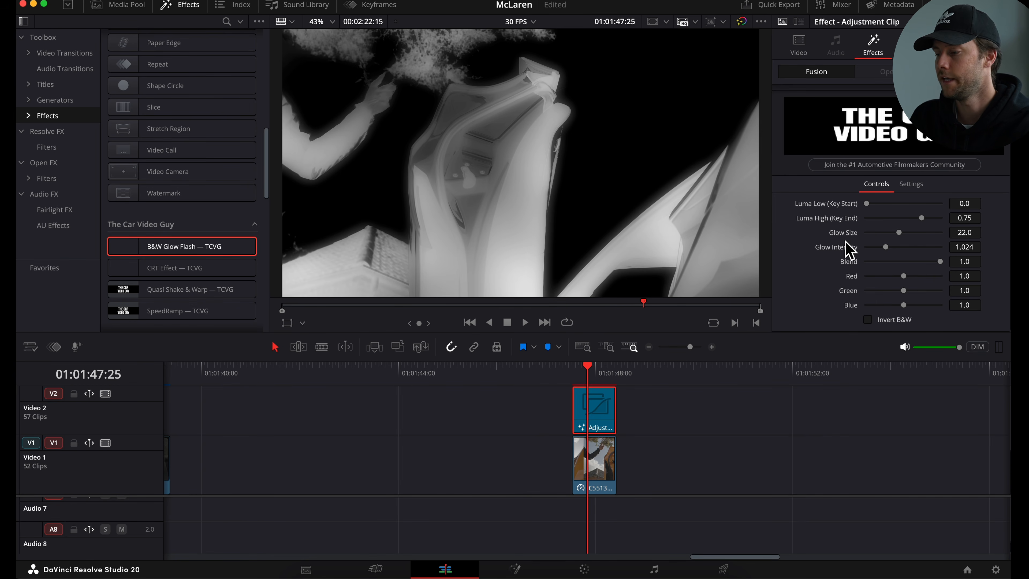
- Adjust the B&W Glow Flash controls: Luma Low about 0.33, Luma High about 0.72, Glow Size about 26, Glow Intensity about 0.95
scroll(919, 214, up, 1)
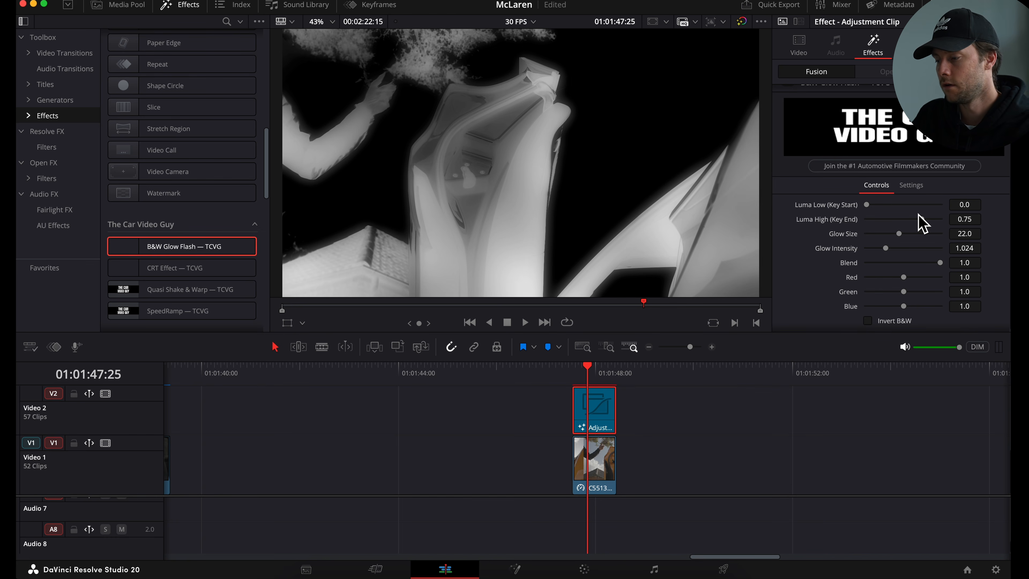
drag(871, 206, 884, 253)
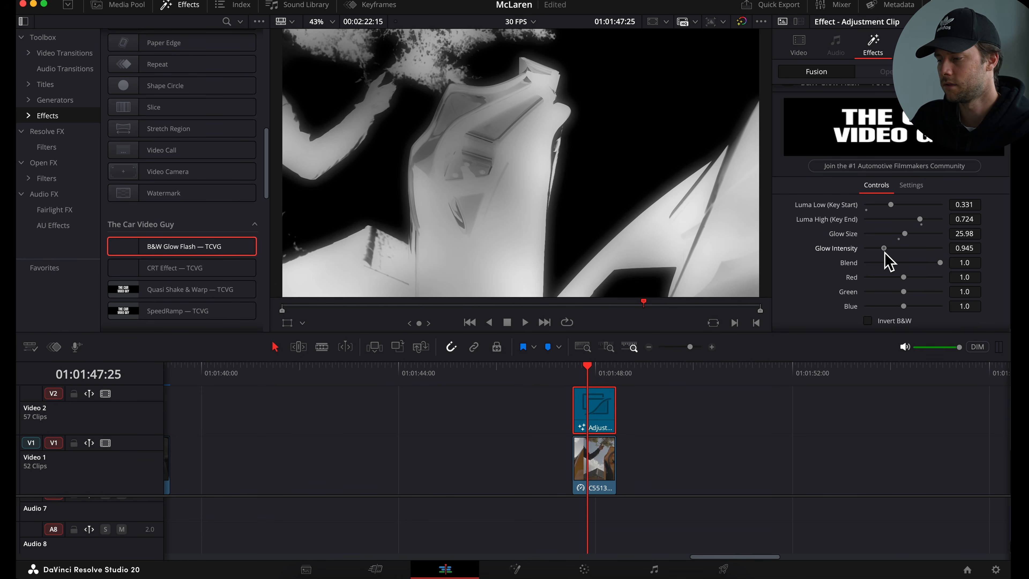
scroll(883, 253, down, 1)
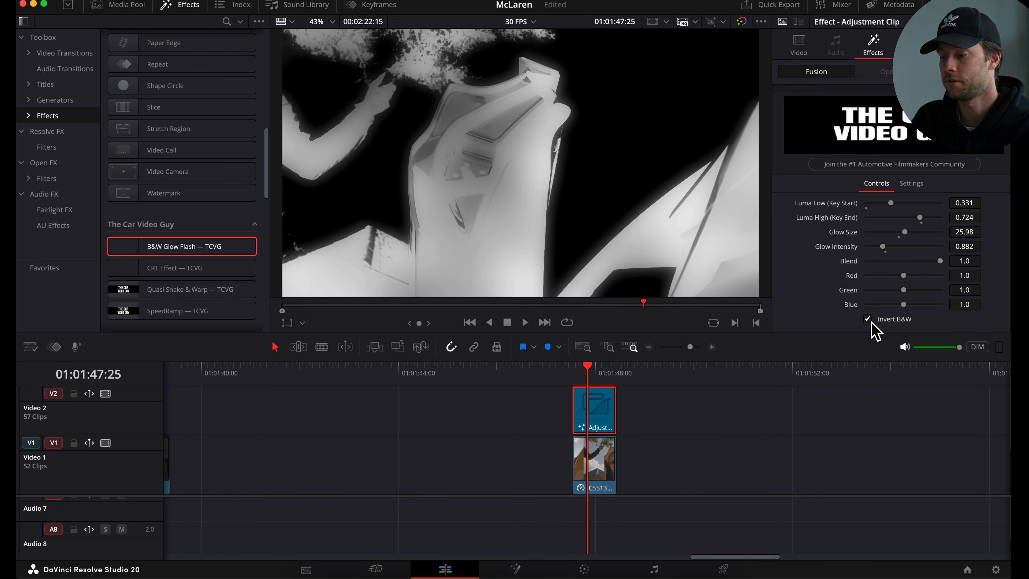
- Enable Invert B&W and nudge Luma Low slightly lower
click(872, 324)
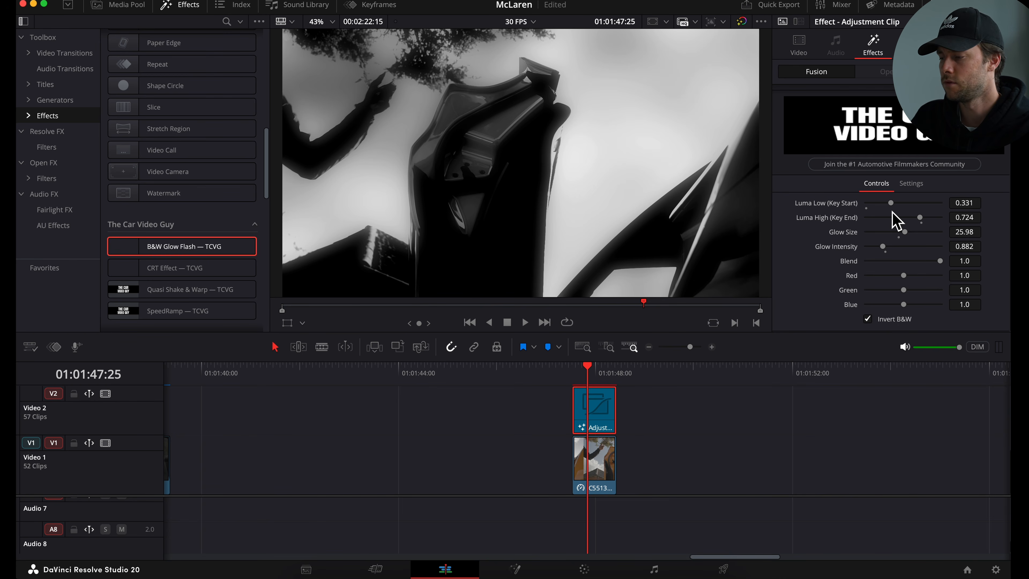
mouse_move(891, 203)
mouse_down()
mouse_move(871, 204)
mouse_move(938, 221)
mouse_move(910, 224)
mouse_move(884, 205)
mouse_up()
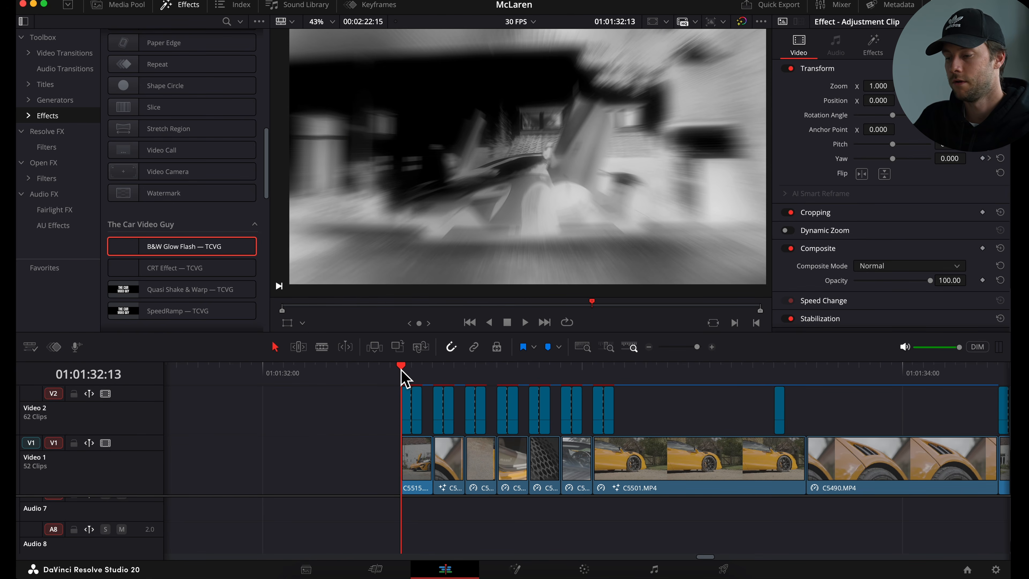
- Play back and scrub through the flash section of the timeline to review the effect
key(space)
drag(403, 368, 614, 385)
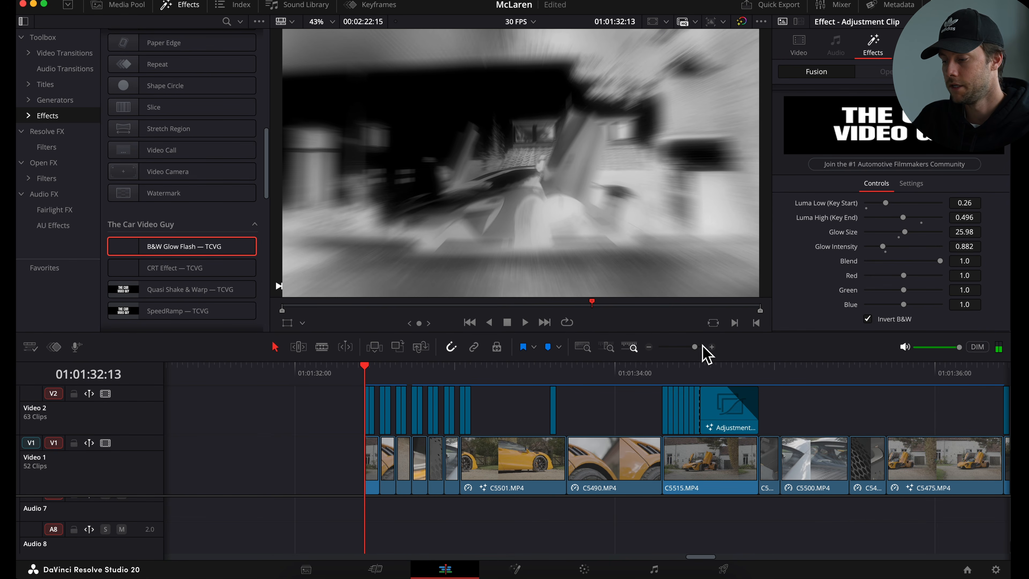
drag(695, 347, 699, 347)
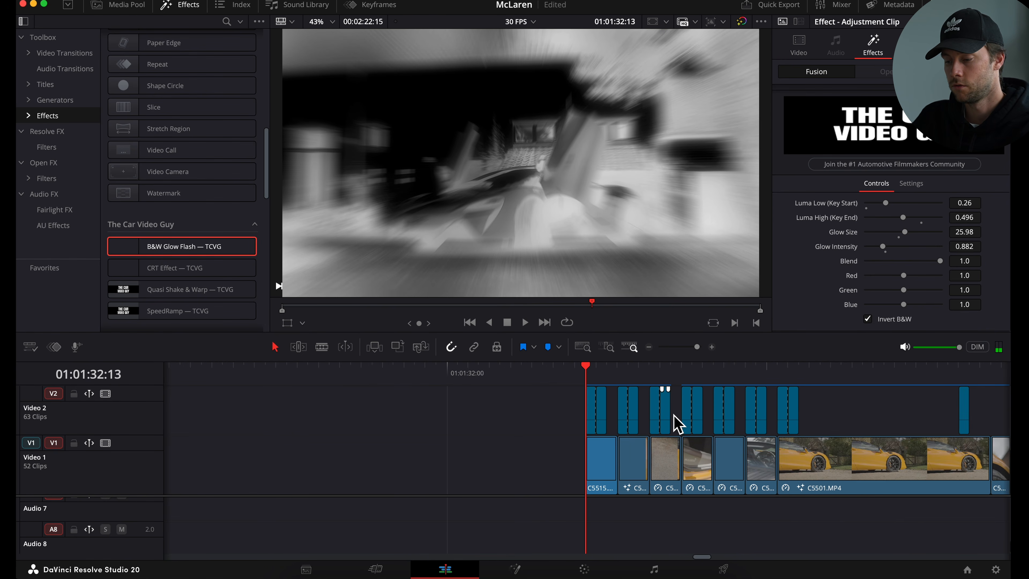
scroll(671, 417, right, 5)
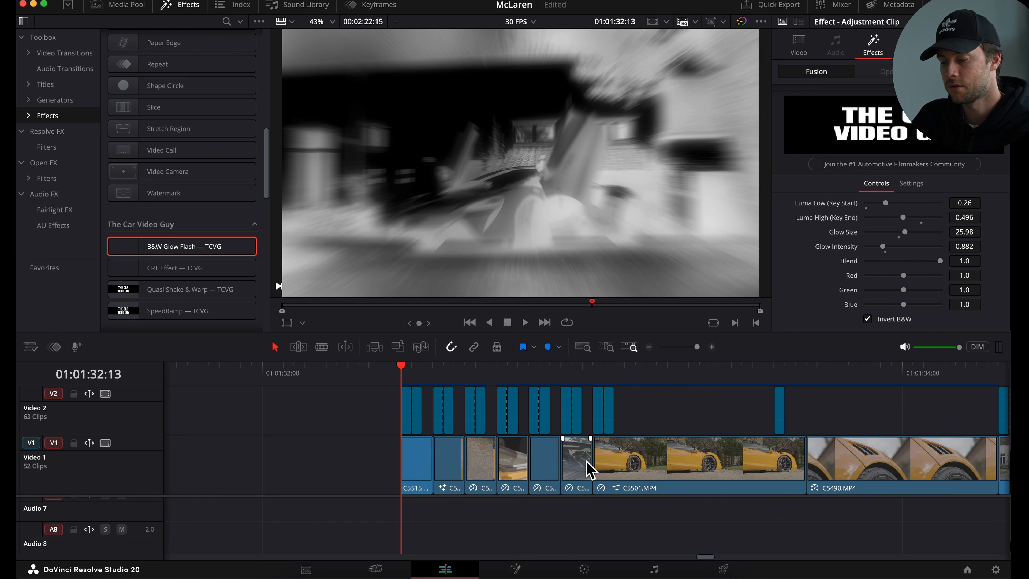
- Add an Adjustment Clip, cut it down to one frame at the start of clip C5515, and move it to Video 2
click(426, 461)
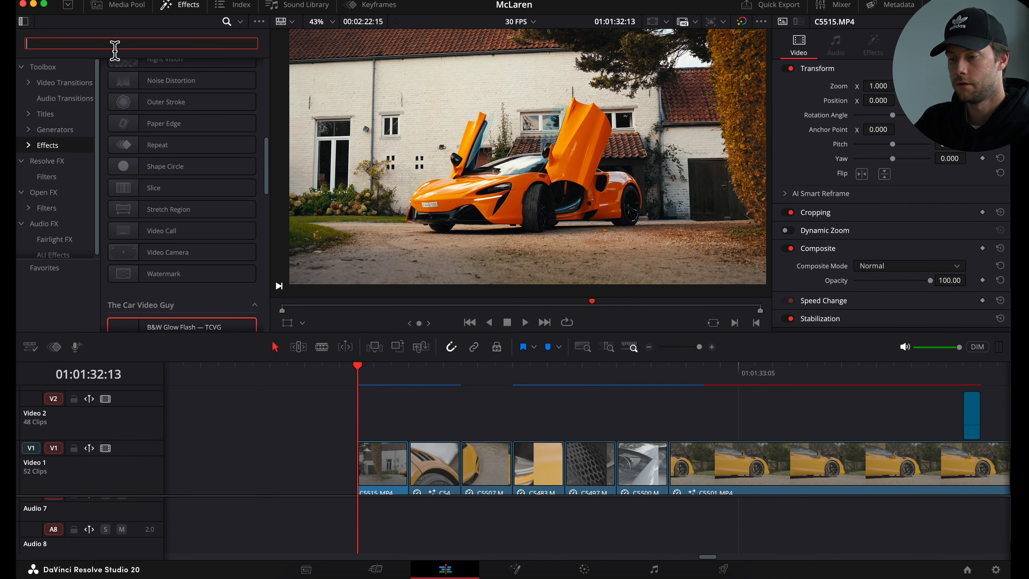
text(adjust)
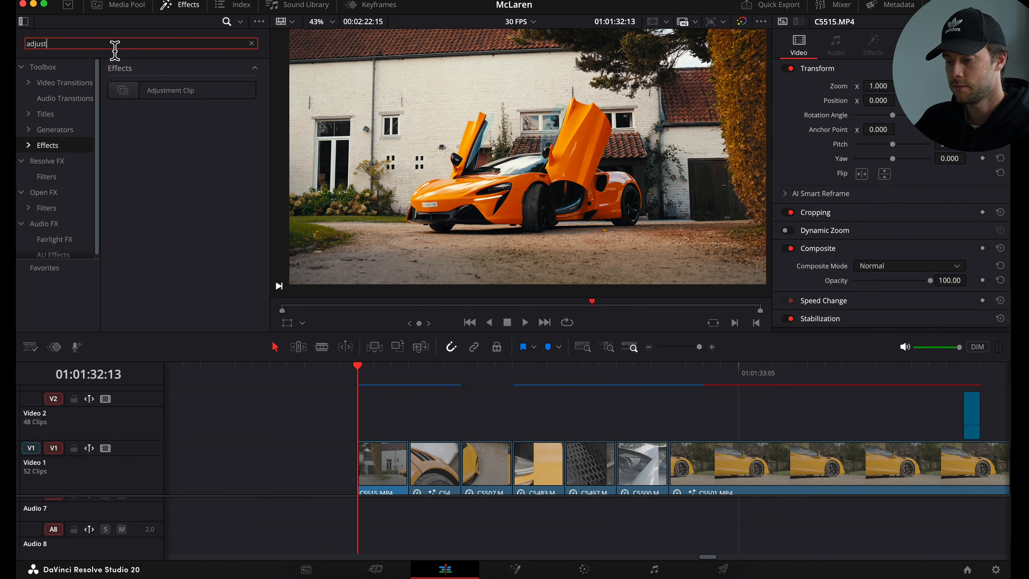
drag(160, 94, 363, 420)
key(Right)
key(super+b)
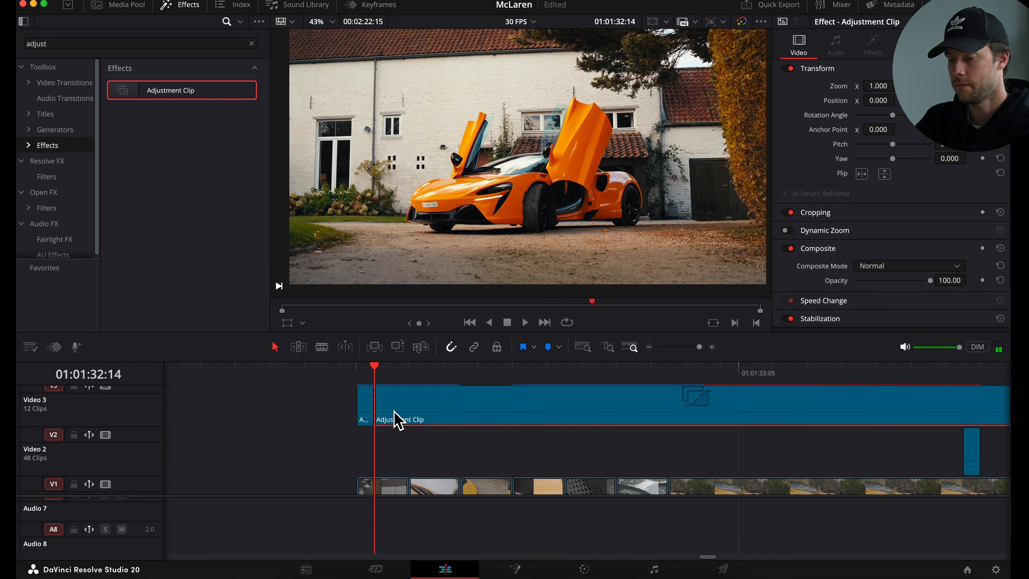
key(BackSpace)
drag(368, 404, 368, 438)
key(Left)
scroll(365, 429, down, 2)
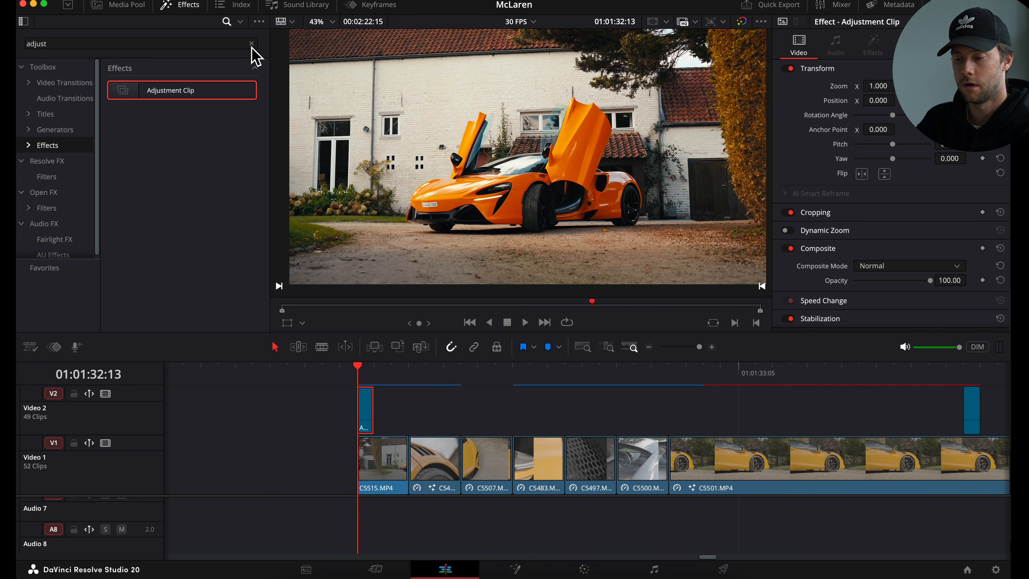
- Clear the effects search and apply B&W Glow Flash — TCVG to the one-frame adjustment clip
click(251, 44)
scroll(217, 162, down, 10)
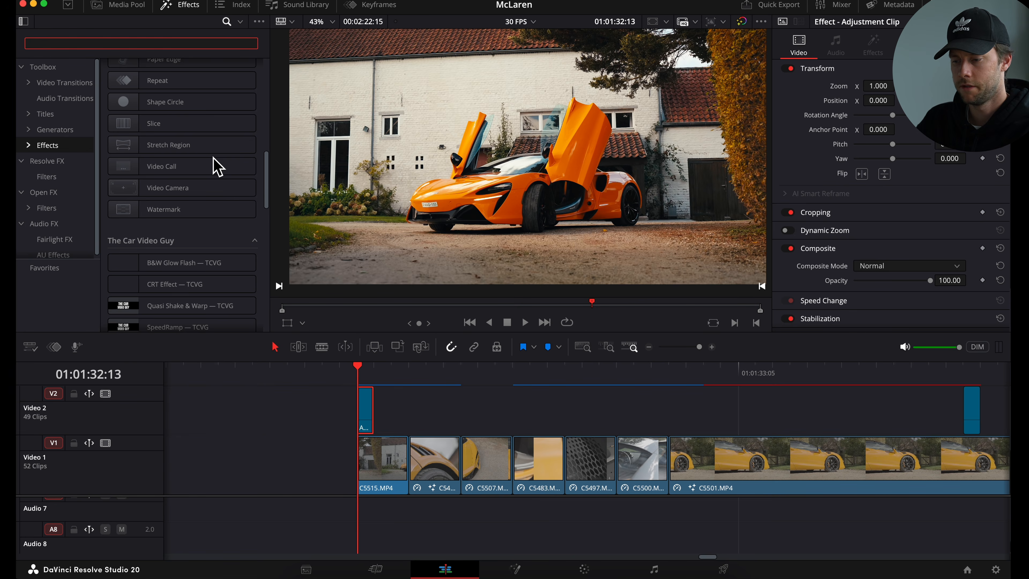
drag(183, 251, 365, 418)
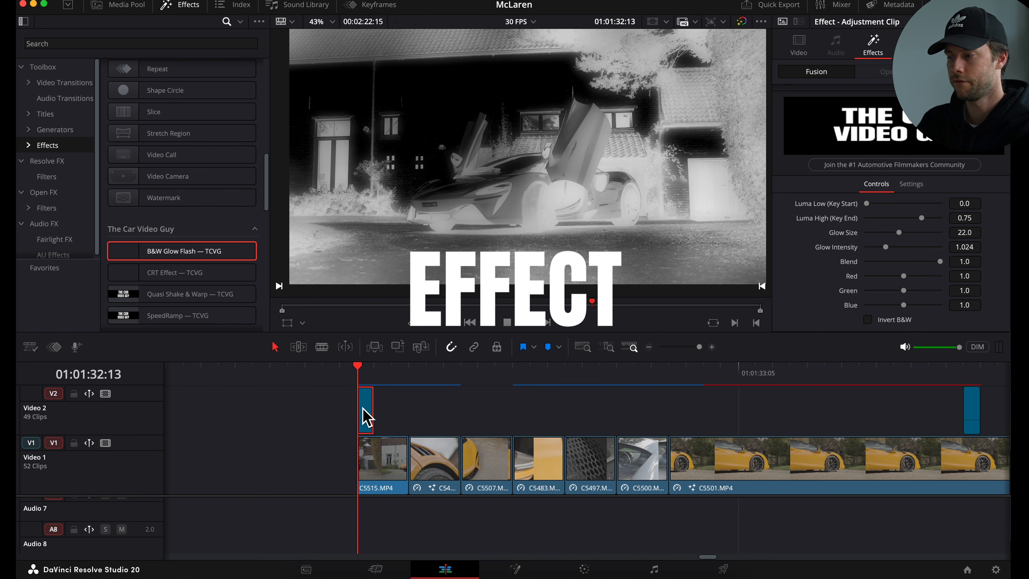
- Set the flash clip's Luma Low to about 0.13 and duplicate the clip onto the next frame
mouse_move(867, 204)
mouse_down()
mouse_move(925, 207)
mouse_move(881, 212)
mouse_up()
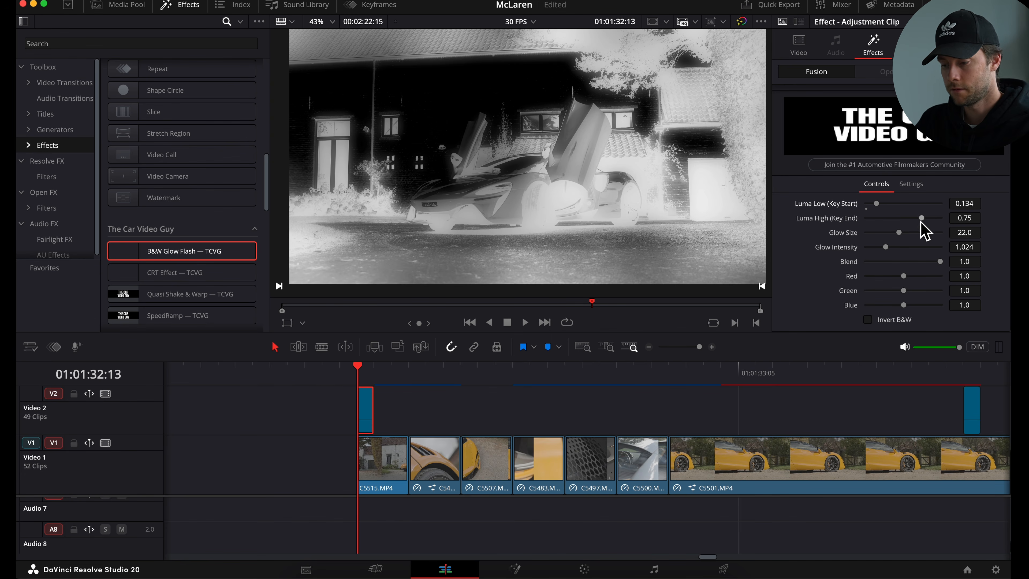
drag(371, 407, 390, 414)
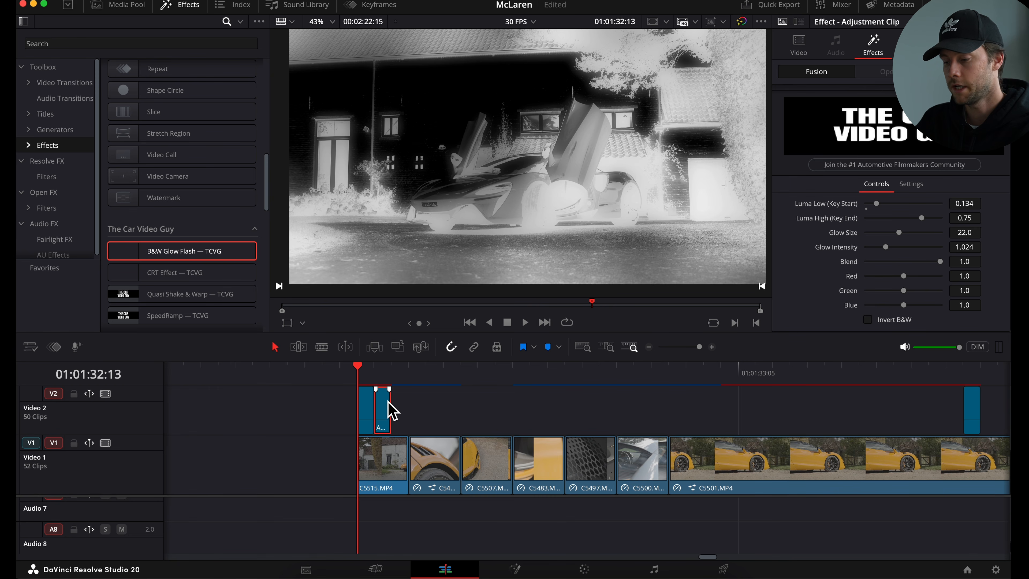
key(Right)
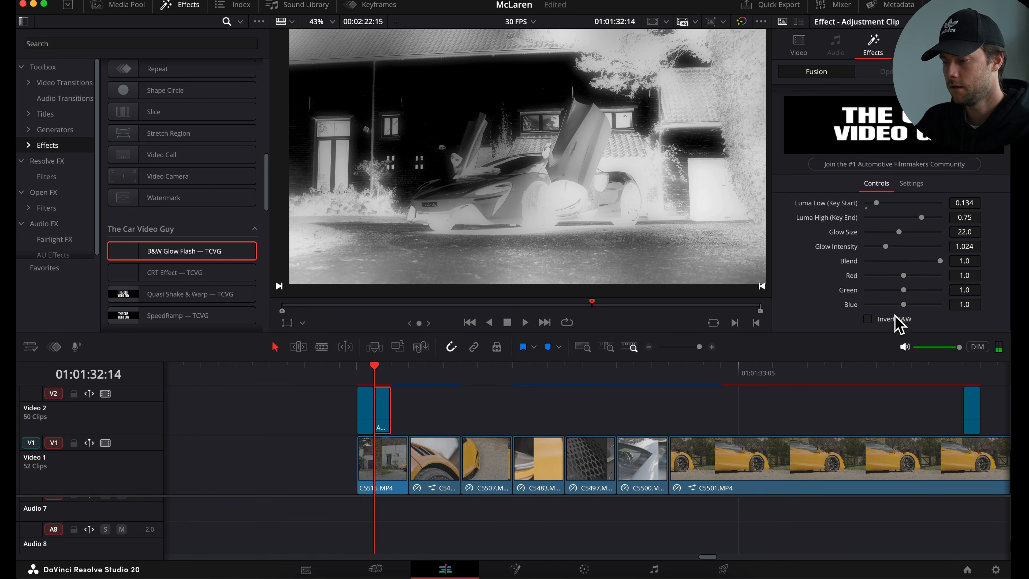
- On the second flash clip, enable Invert B&W and set Luma Low to 0.11 and Luma High to 0.65
click(868, 320)
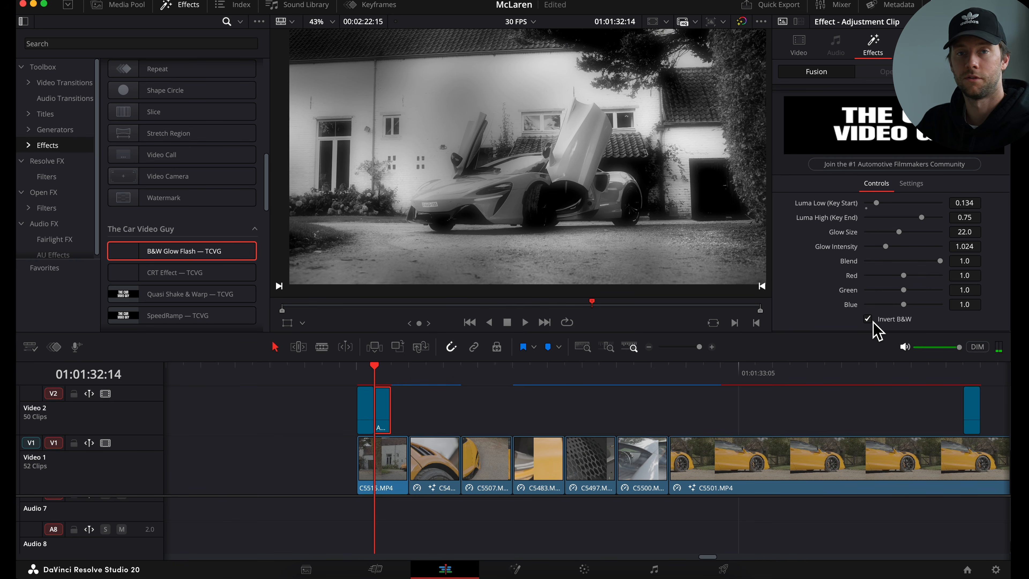
click(891, 203)
drag(874, 204, 874, 203)
click(908, 218)
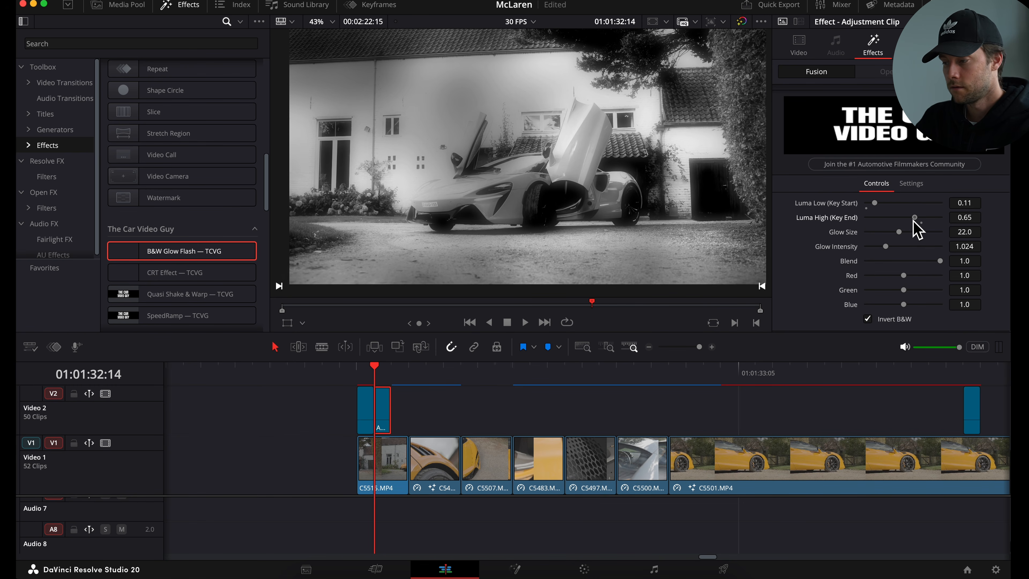
click(932, 219)
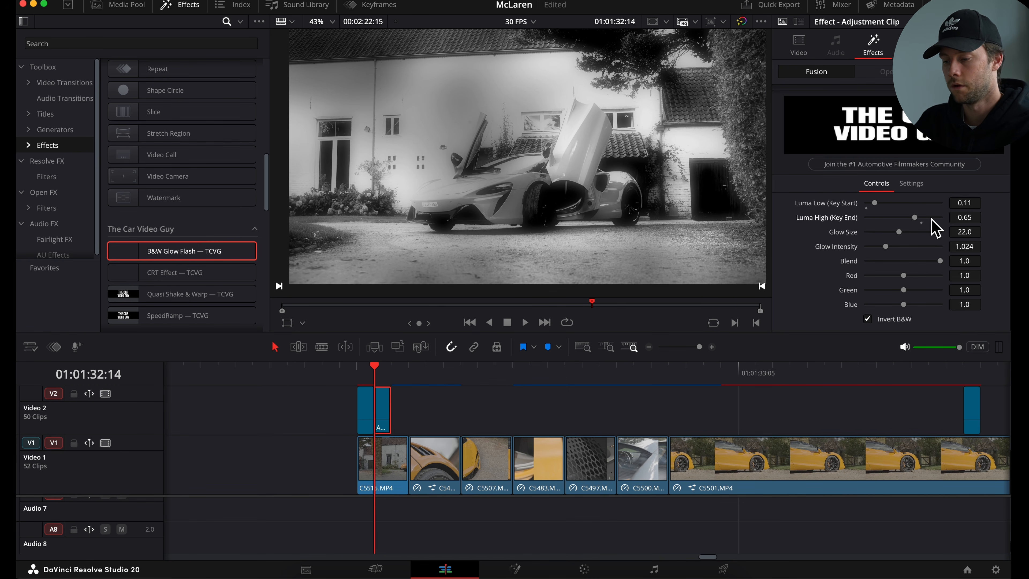
- Select both flash clips and duplicate the pair repeatedly along Video 2 at the following cuts
key(super+y)
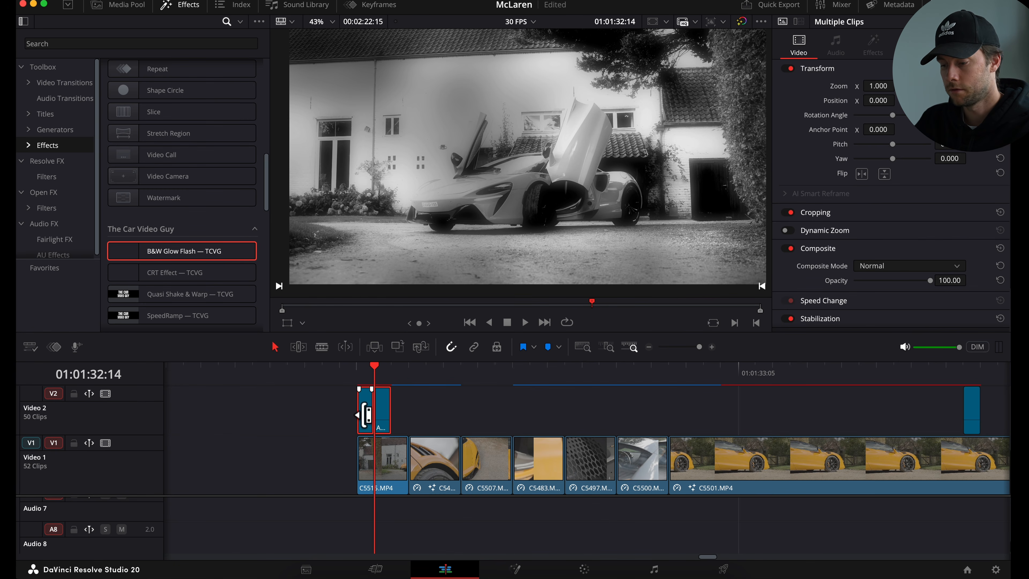
drag(370, 422, 424, 423)
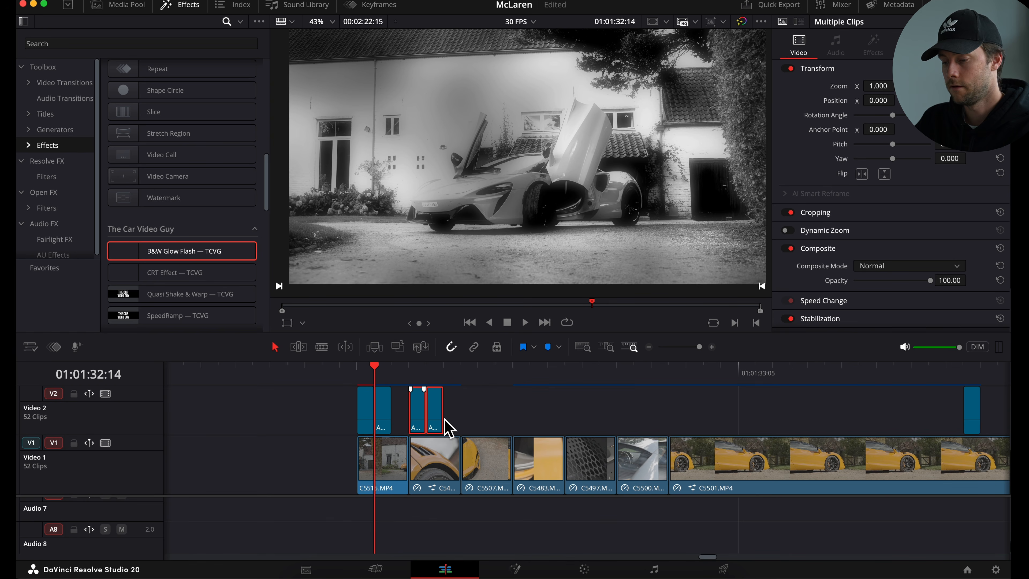
drag(528, 411, 633, 409)
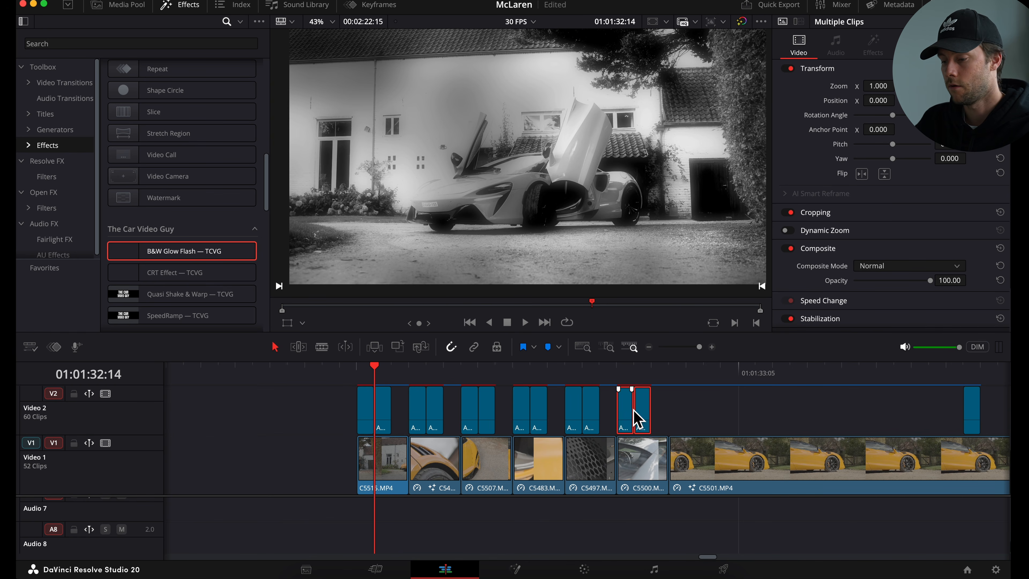
- Play back the sequence of flash clips
click(319, 377)
key(space)
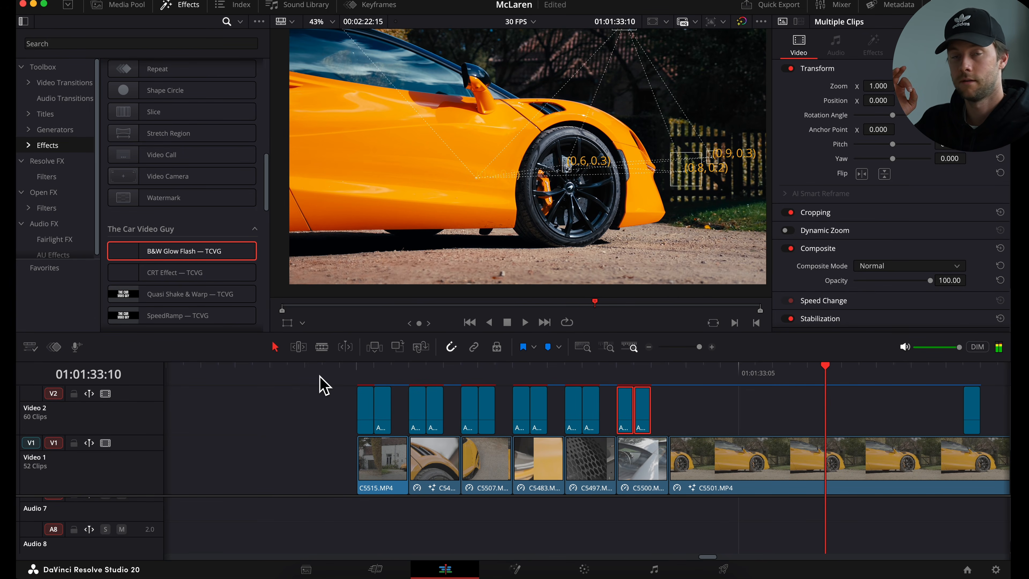
scroll(540, 484, up, 2)
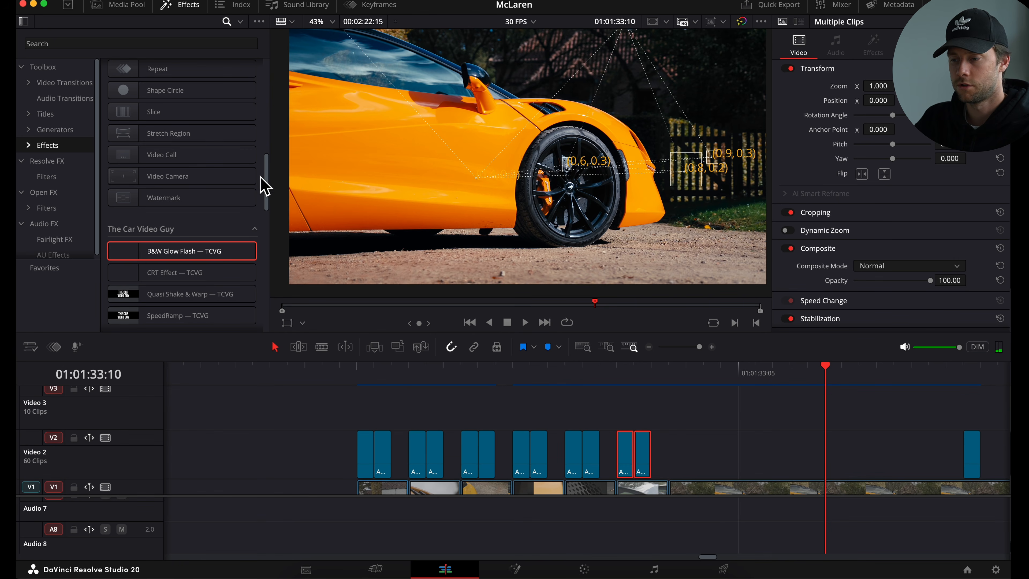
- Add an Adjustment Clip on Video 3 spanning all the flash clips
click(179, 43)
text(adj)
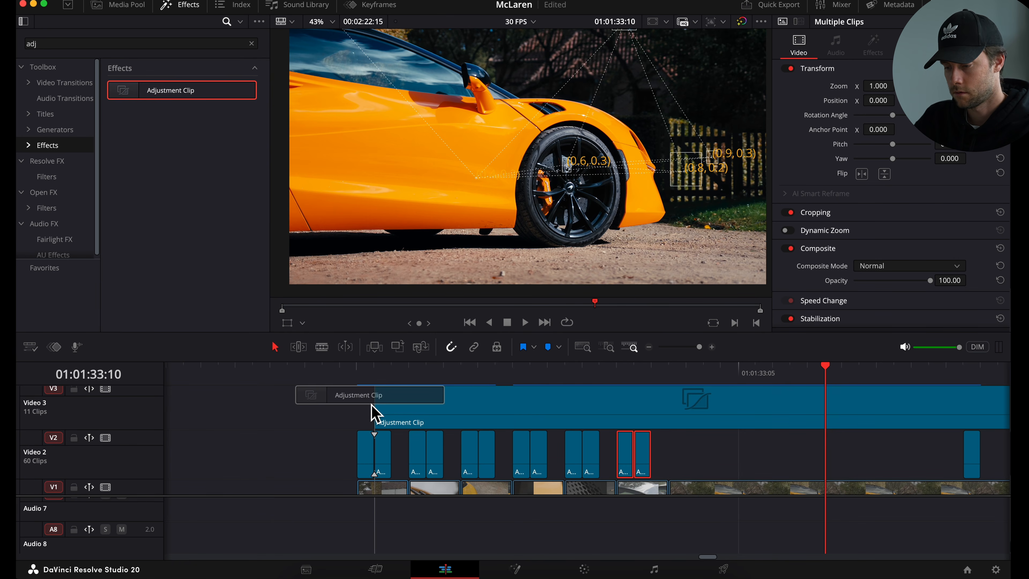
drag(376, 410, 361, 412)
key(BackSpace)
scroll(696, 422, down, 2)
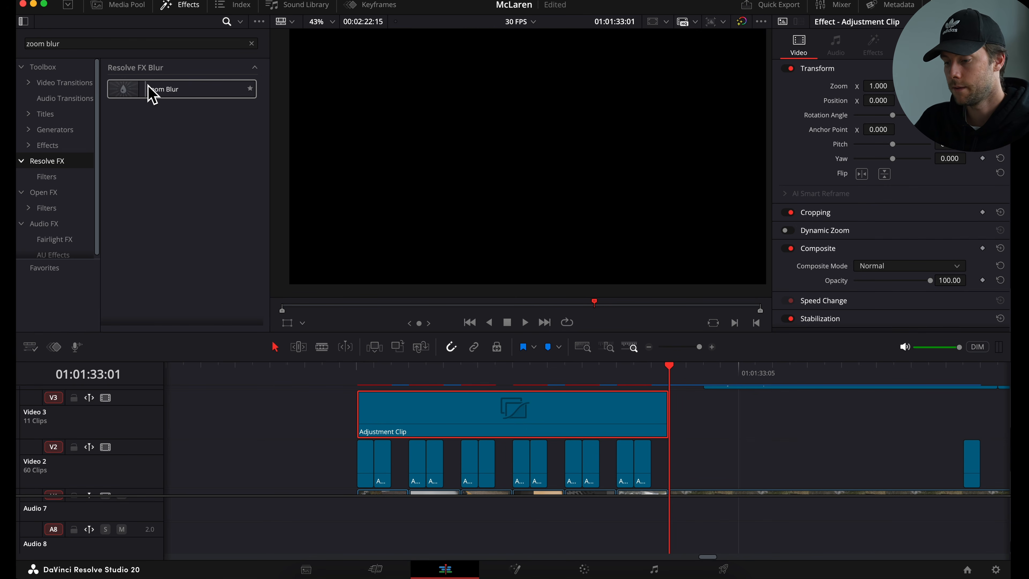
- Apply Zoom Blur to the Video 3 adjustment clip and compare the playback with it toggled off and on
drag(149, 90, 377, 396)
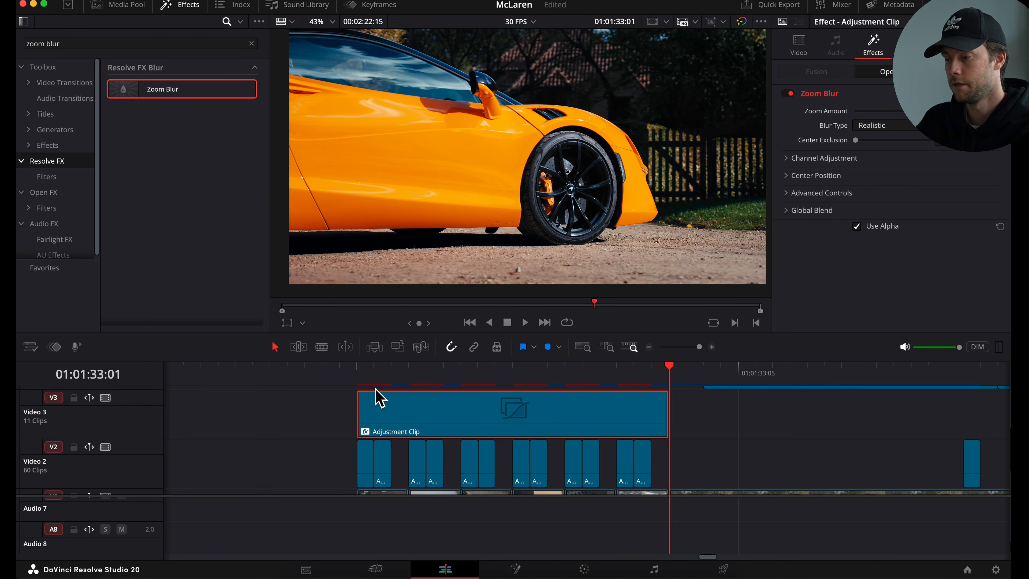
click(363, 369)
click(790, 93)
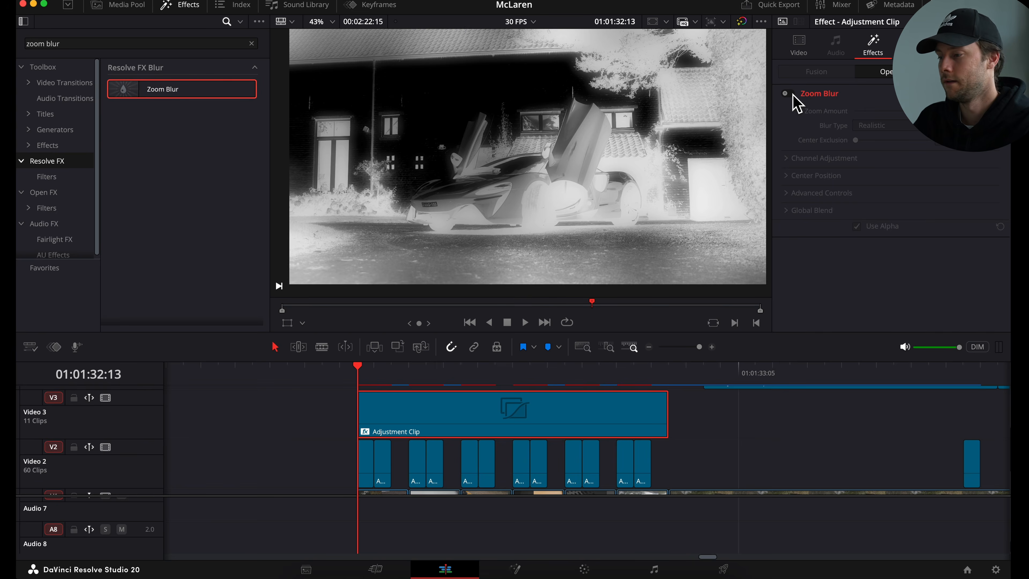
click(791, 94)
key(space)
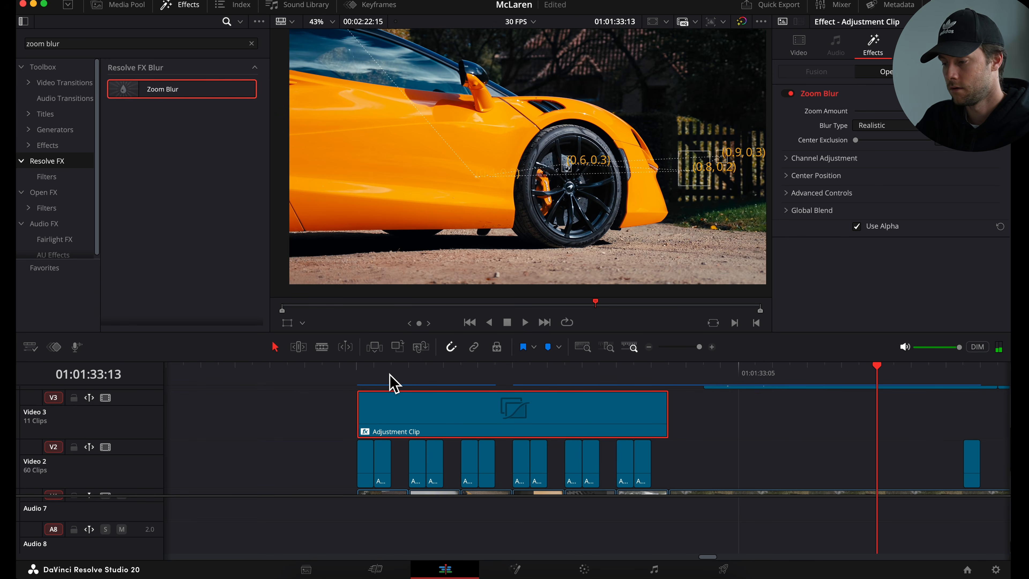
- Play back and zoom into the timeline around the flash section to review the result
scroll(391, 377, down, 4)
scroll(656, 406, up, 2)
click(557, 375)
key(space)
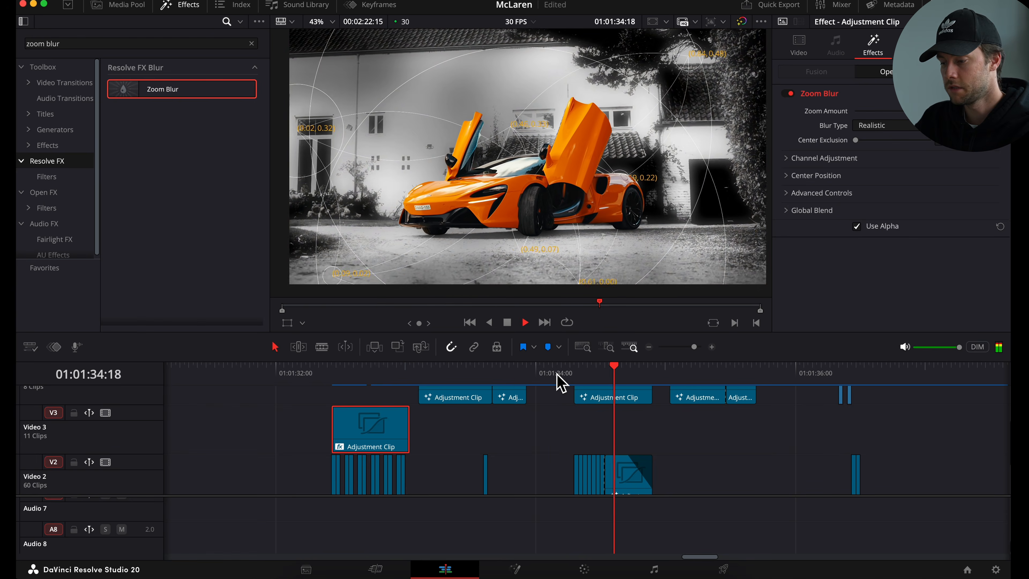
key(space)
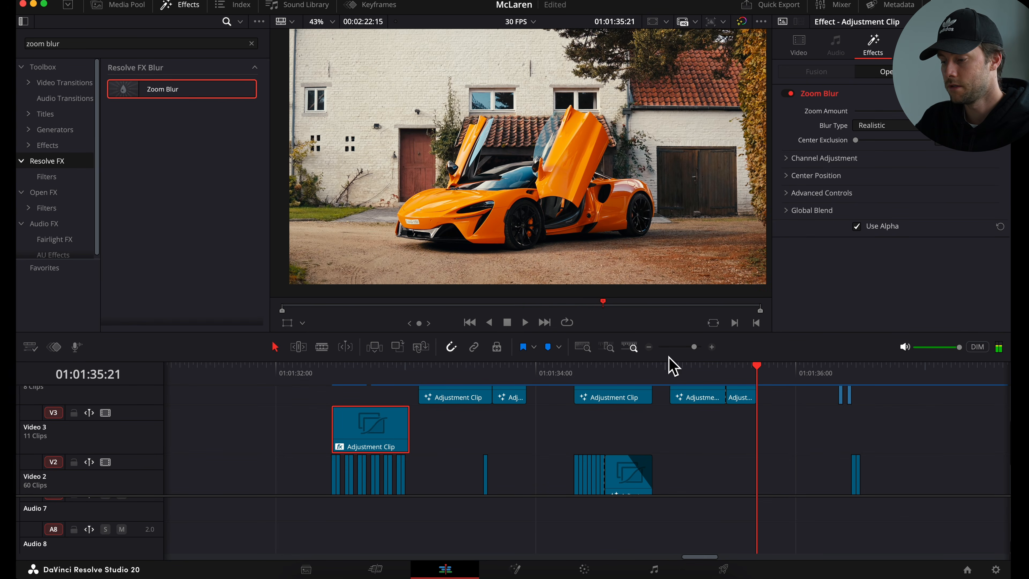
click(563, 377)
click(700, 347)
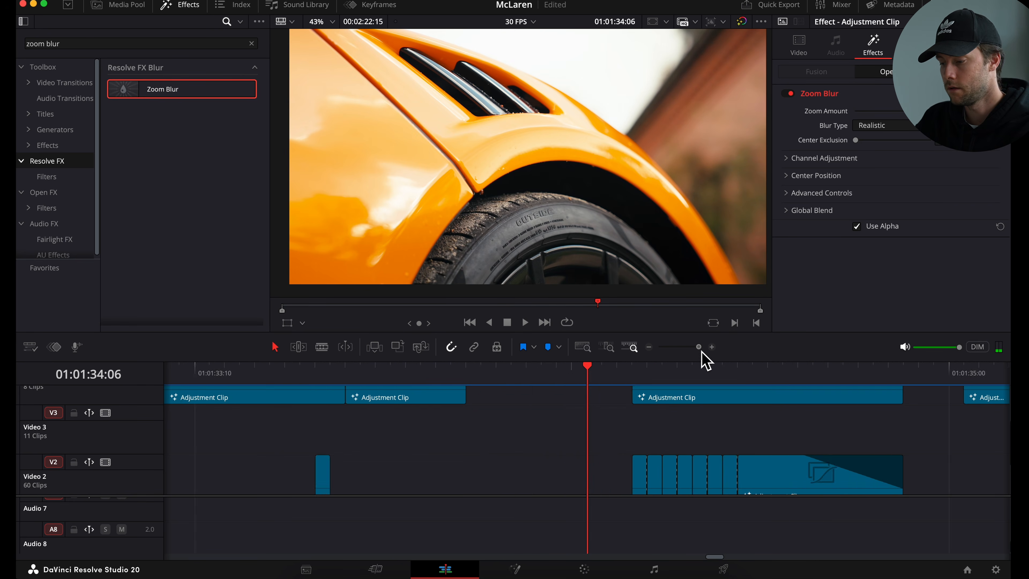
- Inspect the adjustment clips on the upper tracks and play the first flash clip again
click(576, 398)
scroll(541, 432, down, 2)
scroll(541, 432, up, 4)
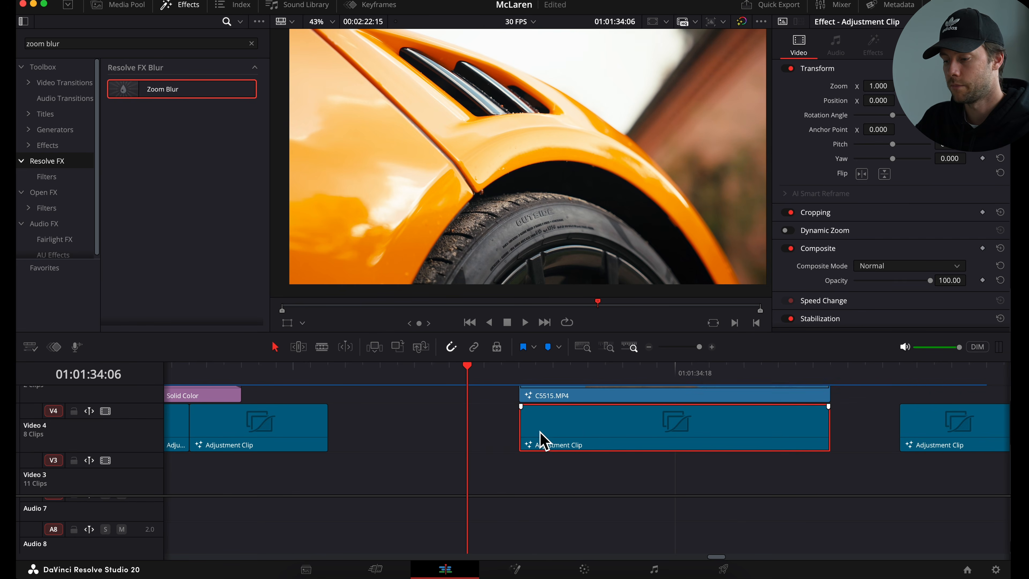
scroll(541, 432, down, 2)
scroll(541, 432, up, 2)
scroll(540, 432, down, 3)
scroll(544, 436, down, 1)
click(526, 370)
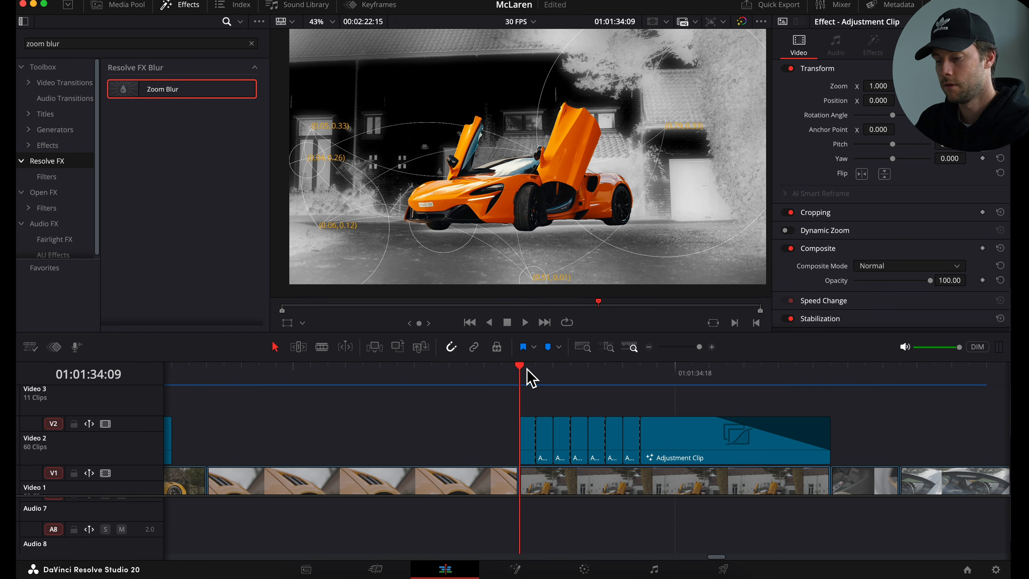
click(533, 456)
key(space)
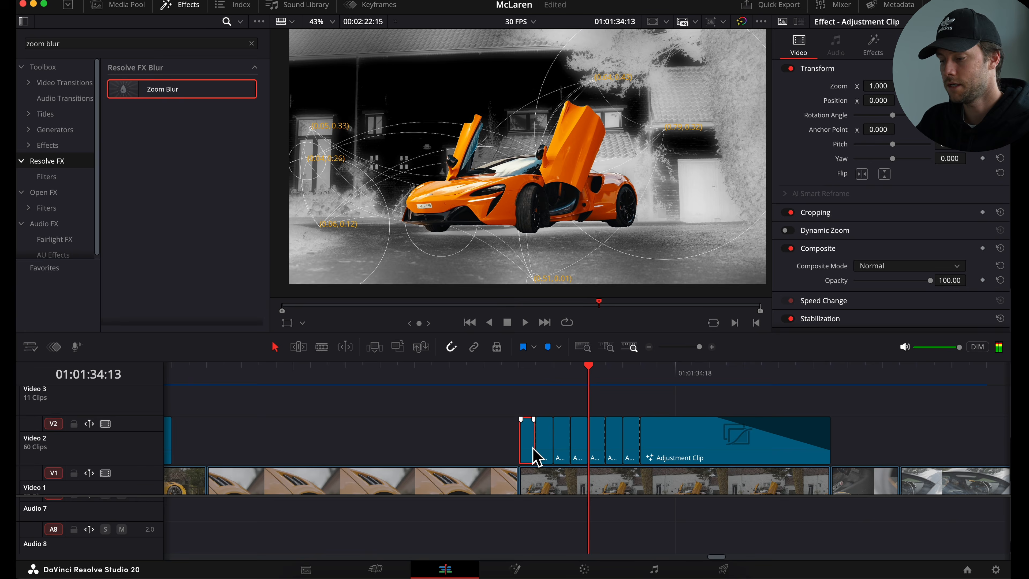
- Inspect the B&W glow settings on the Video 2 adjustment clip and step through and play the flash section
click(674, 449)
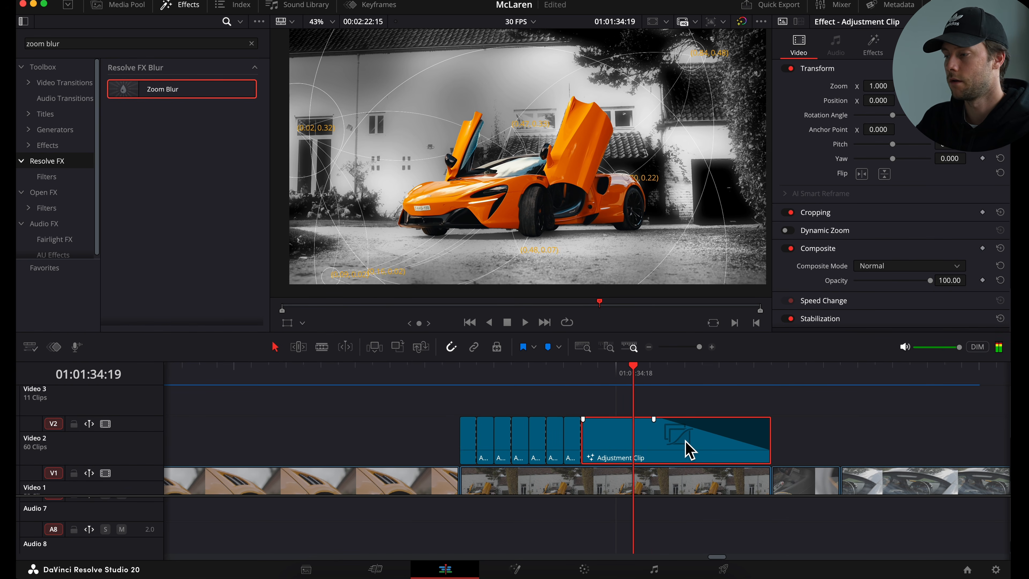
click(873, 44)
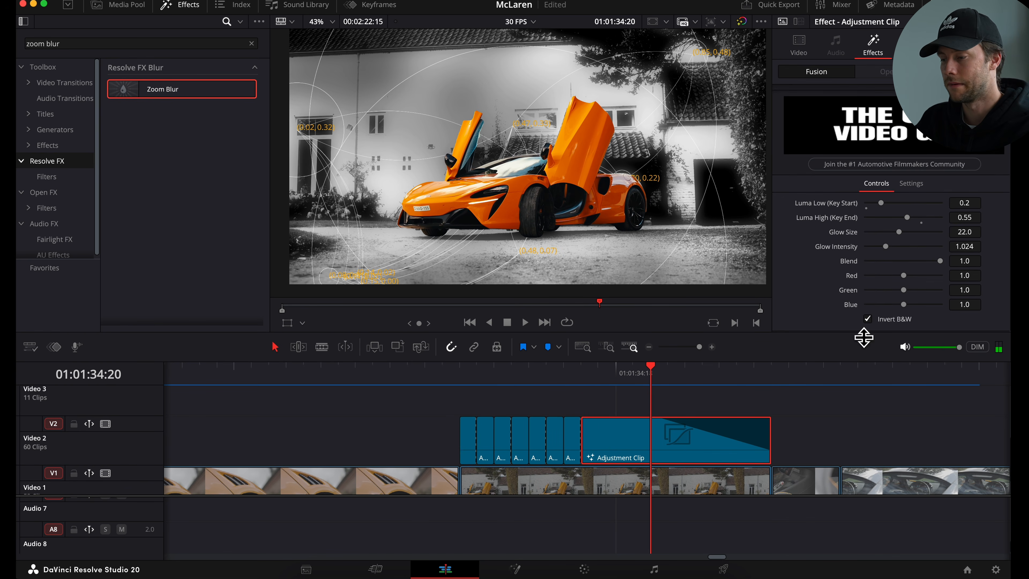
key(Right)
key(Right)
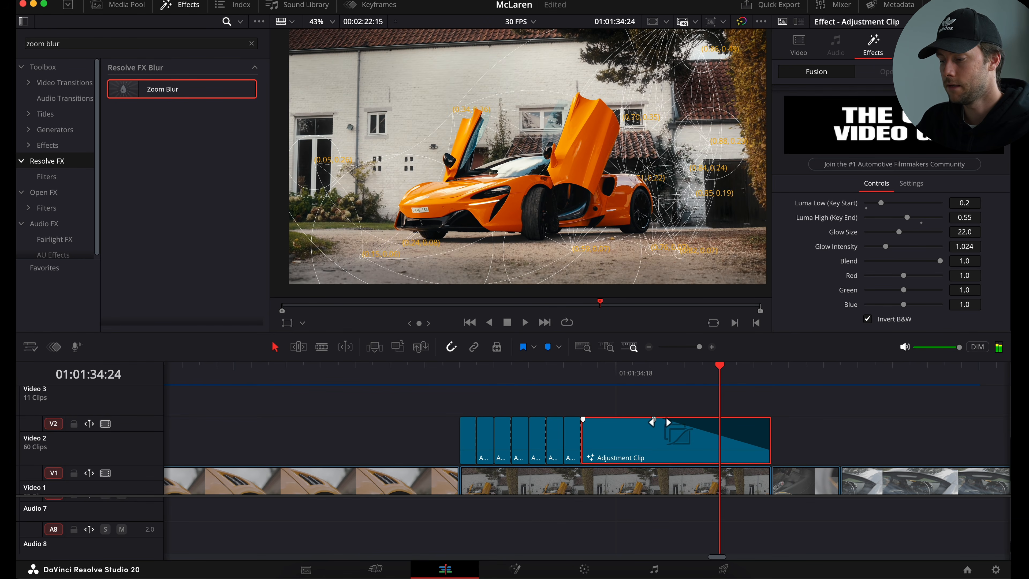
drag(661, 420, 633, 388)
click(741, 432)
scroll(725, 405, down, 1)
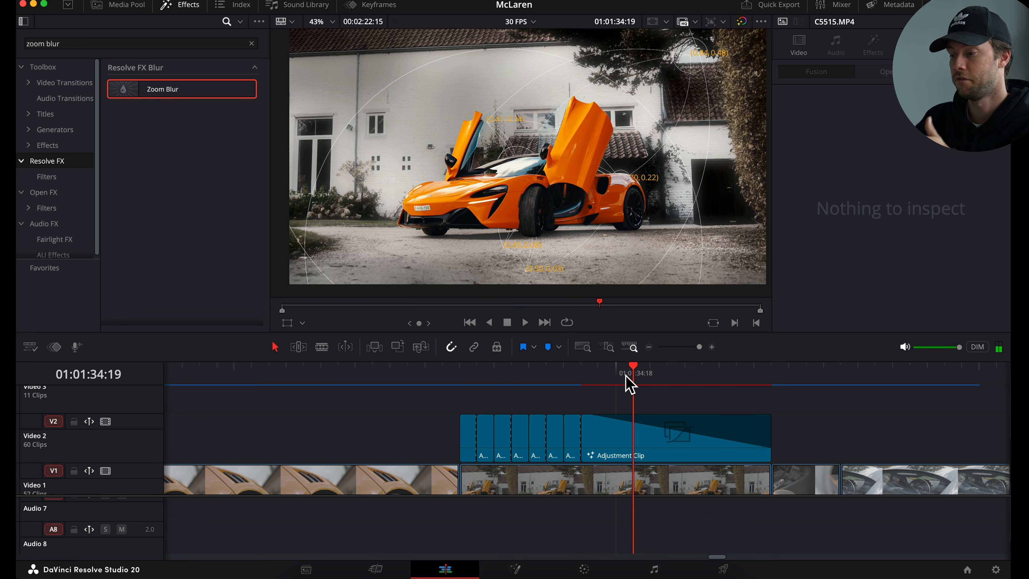
key(space)
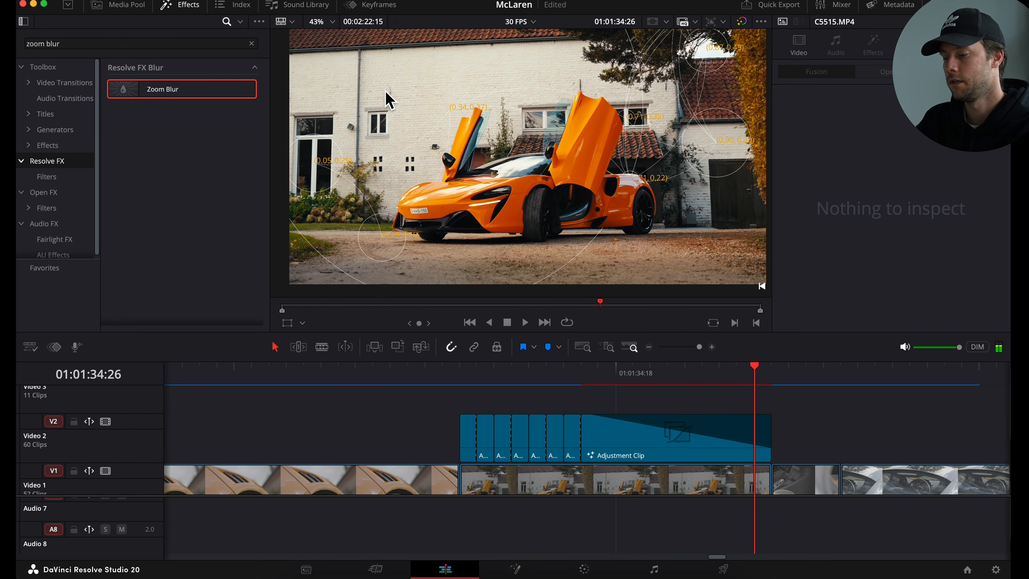
scroll(655, 489, up, 1)
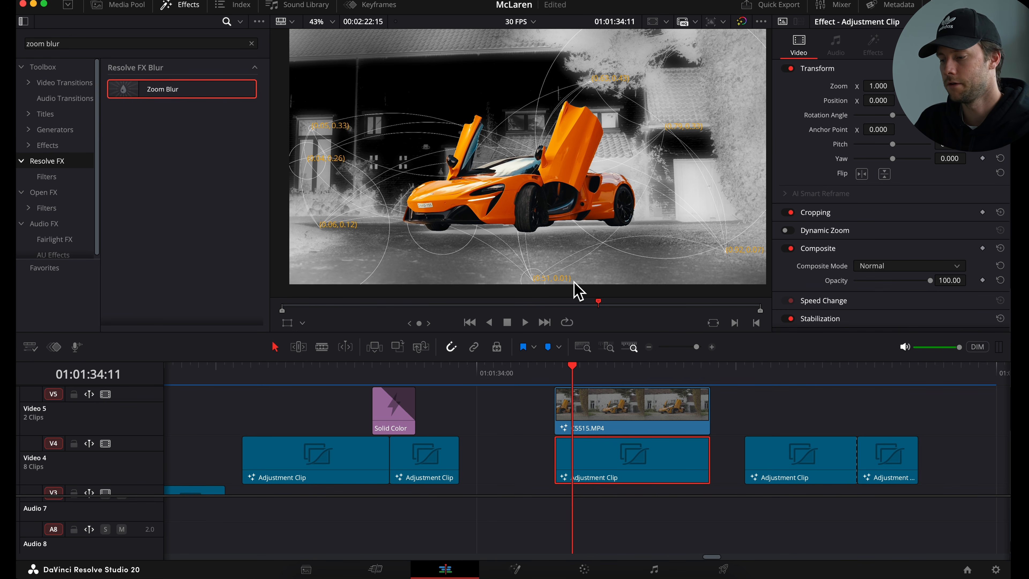
- Delete the C5515.MP4 clip on Video 5 above the flash adjustment clips
key(space)
click(566, 376)
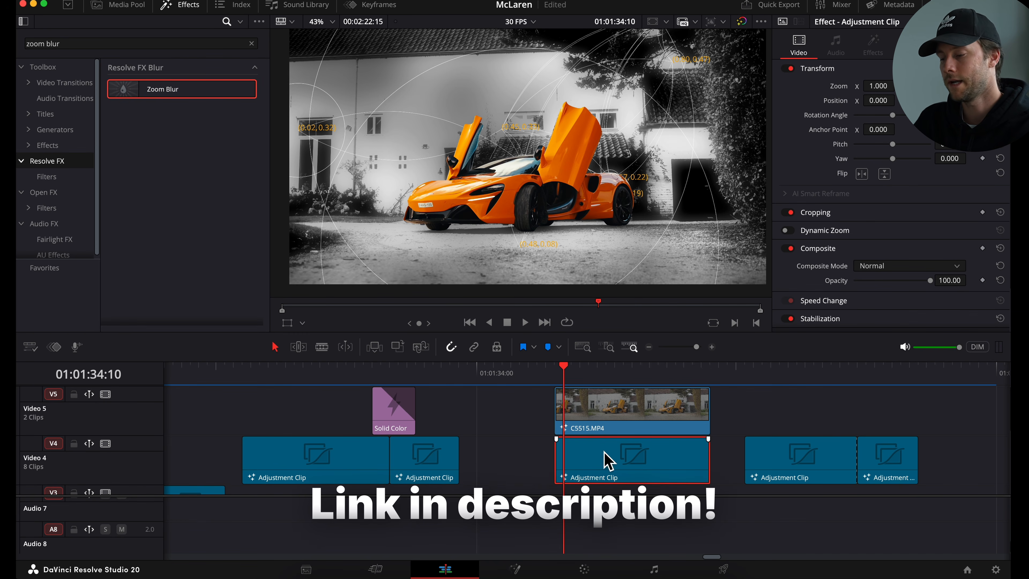
click(605, 421)
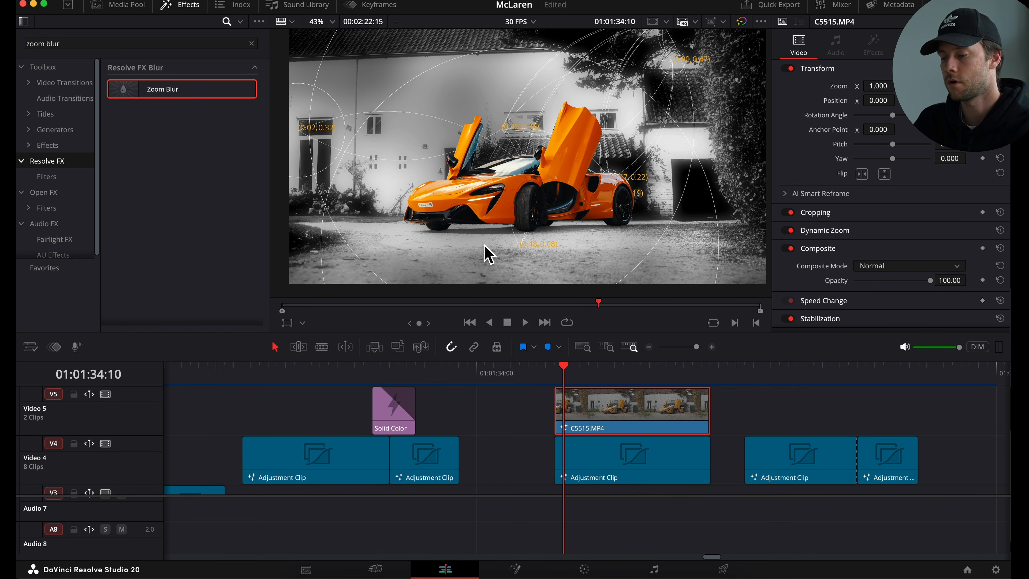
key(BackSpace)
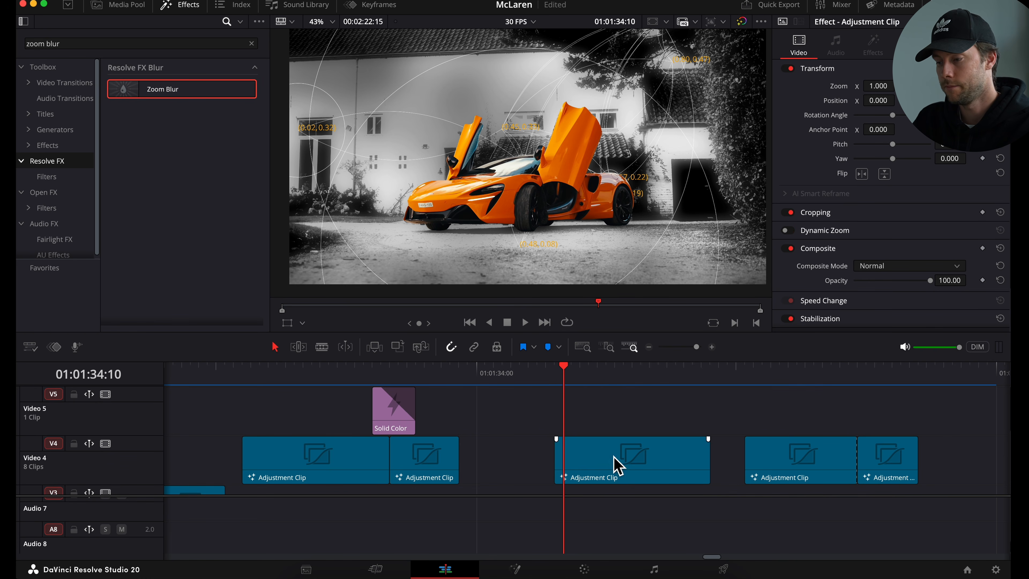
- Copy the C5515.MP4 clip from Video 1 onto the track above the flash adjustment clips
scroll(615, 467, down, 5)
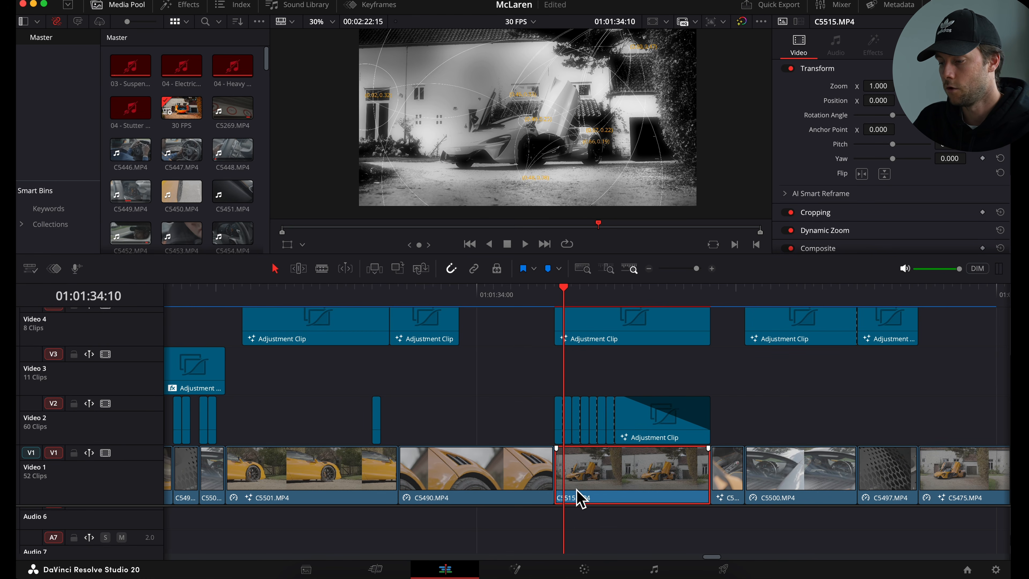
drag(577, 491, 602, 407)
drag(602, 329, 604, 360)
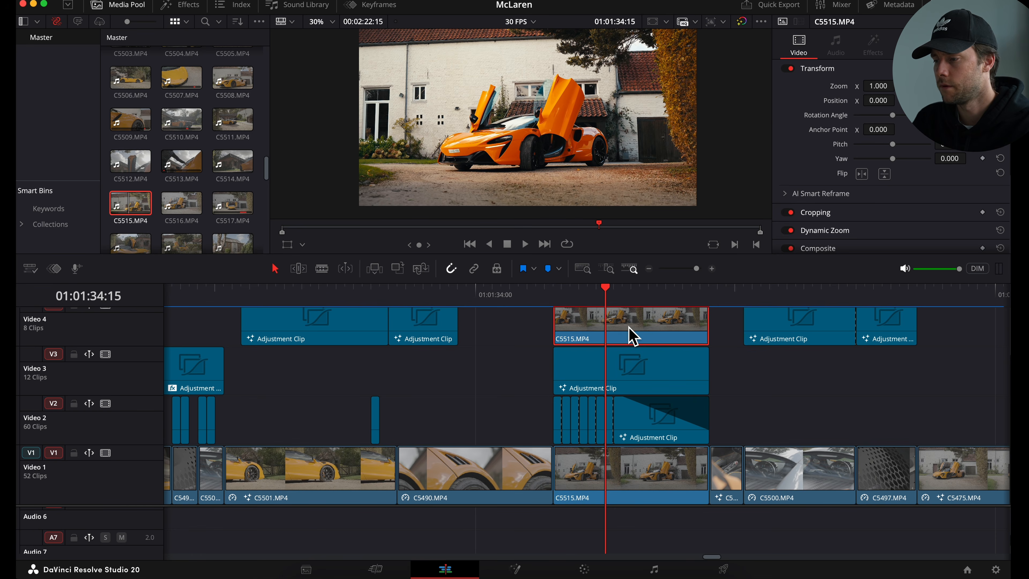
- Turn the copied C5515.MP4 clip into a new compound clip
right_click(627, 328)
click(686, 5)
key(Return)
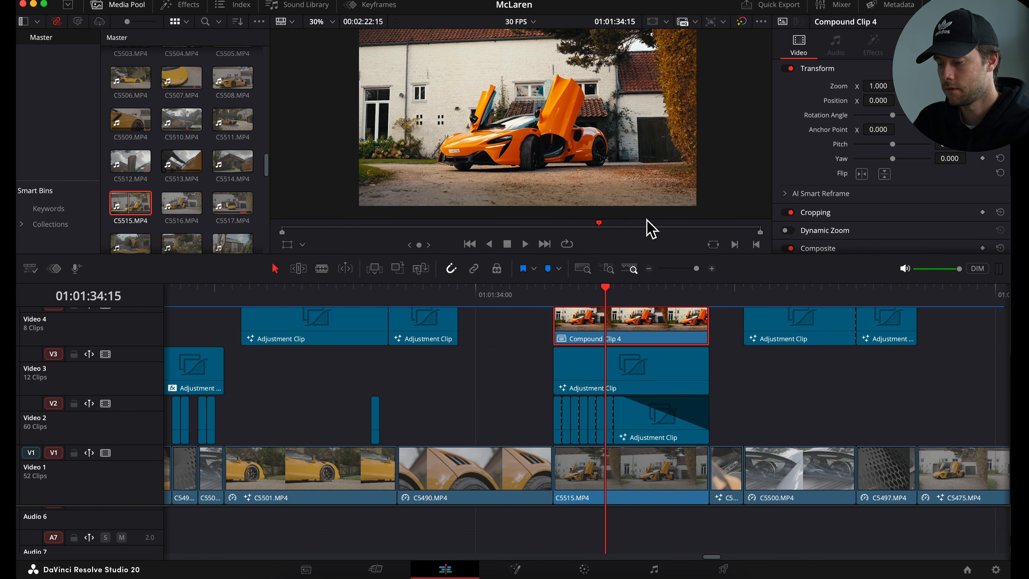
- Open the compound clip on the Color page and add an alpha output to its node graph
click(584, 569)
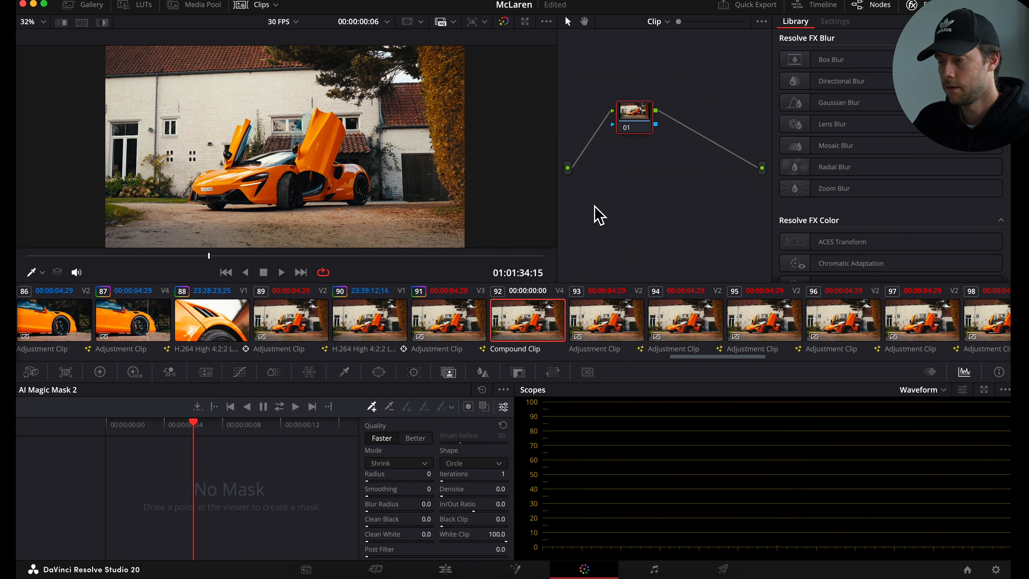
right_click(672, 176)
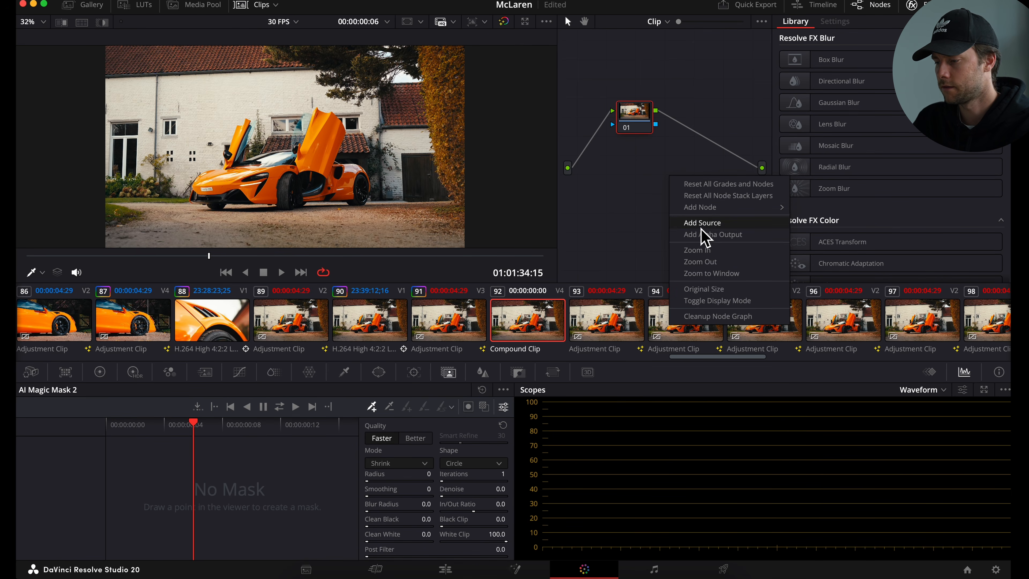
click(713, 235)
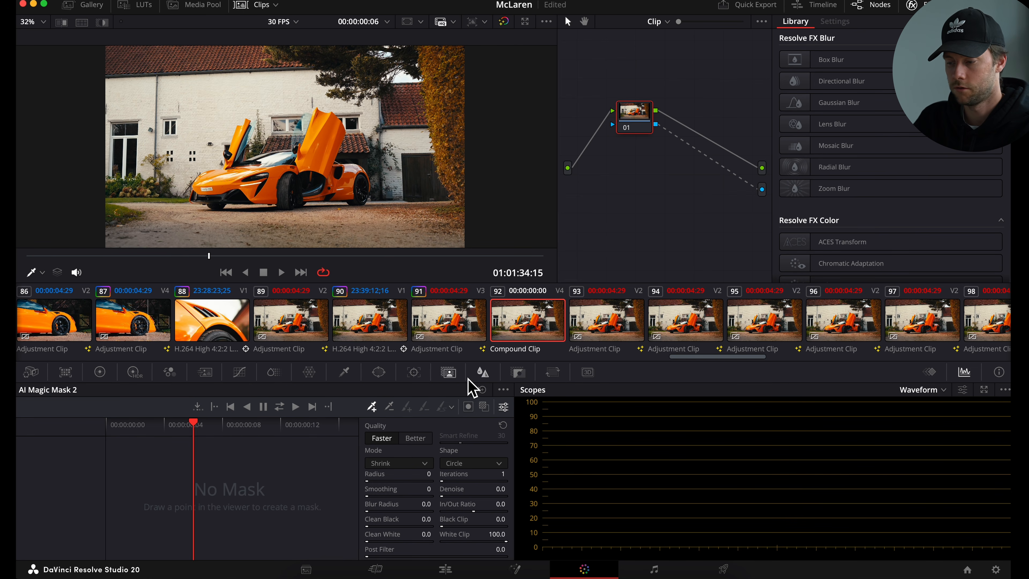
- Place Magic Mask points on the car's body and doors, then track the mask through the clip
click(229, 185)
click(271, 167)
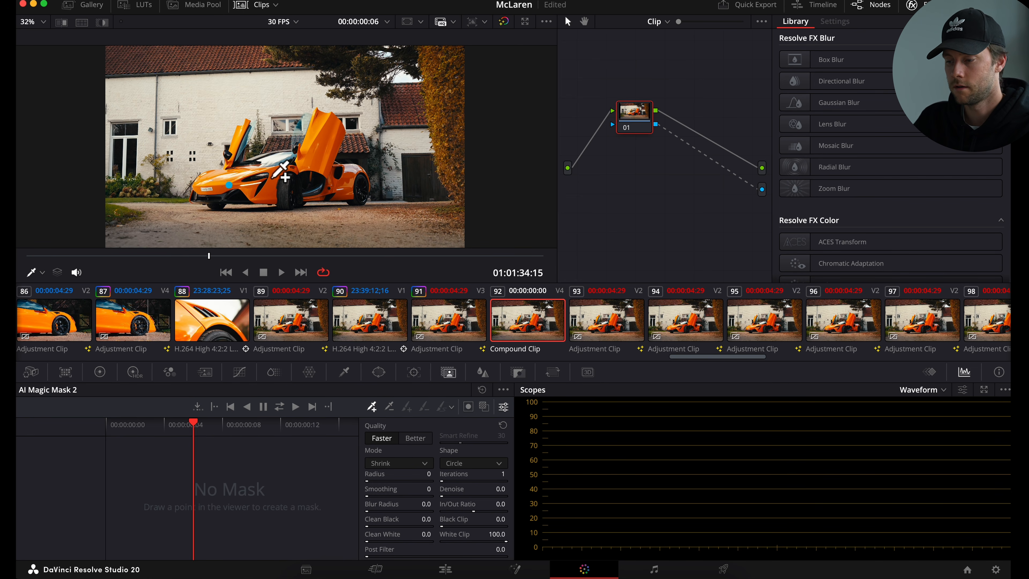
click(320, 156)
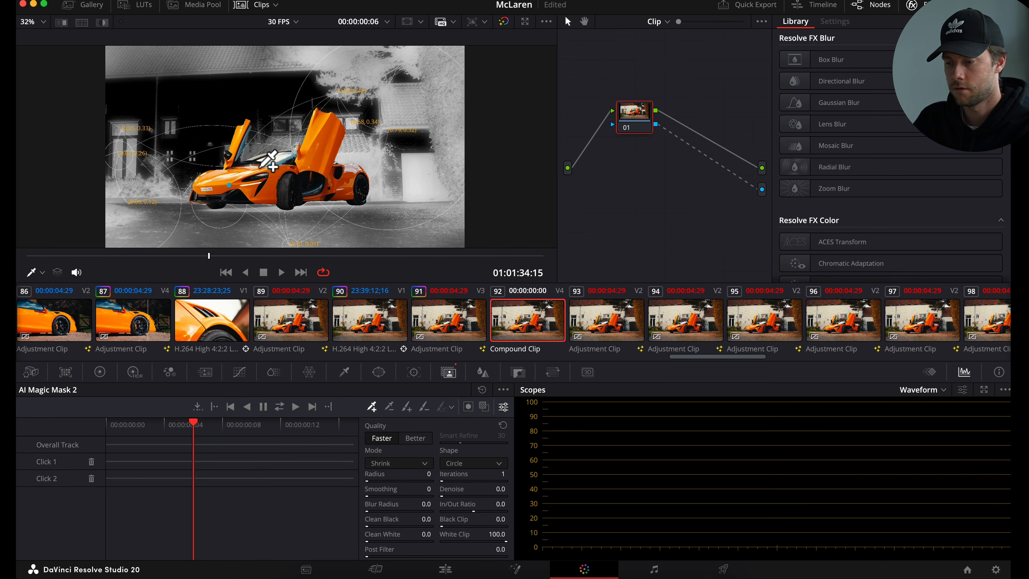
click(246, 156)
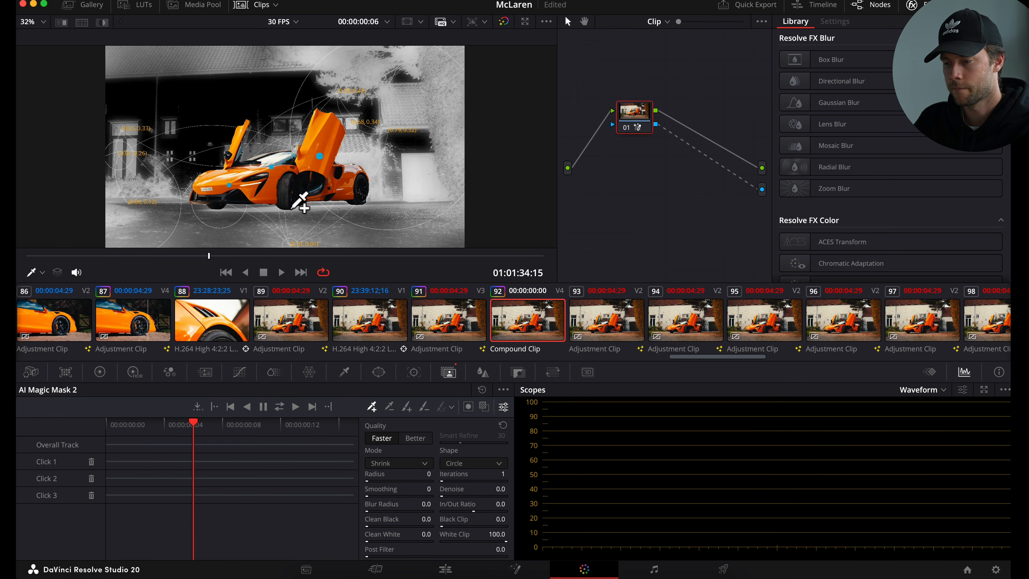
click(351, 192)
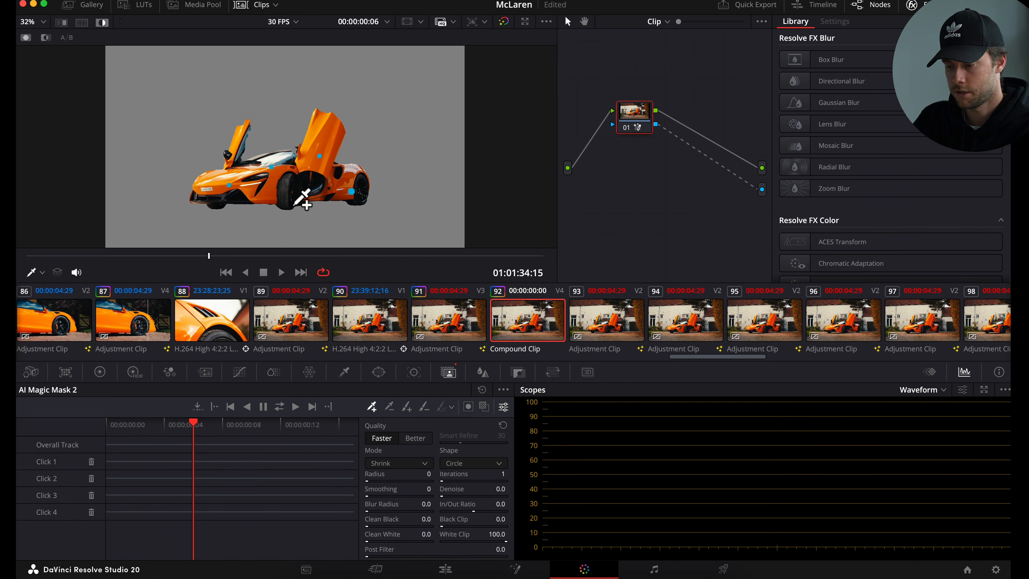
click(285, 408)
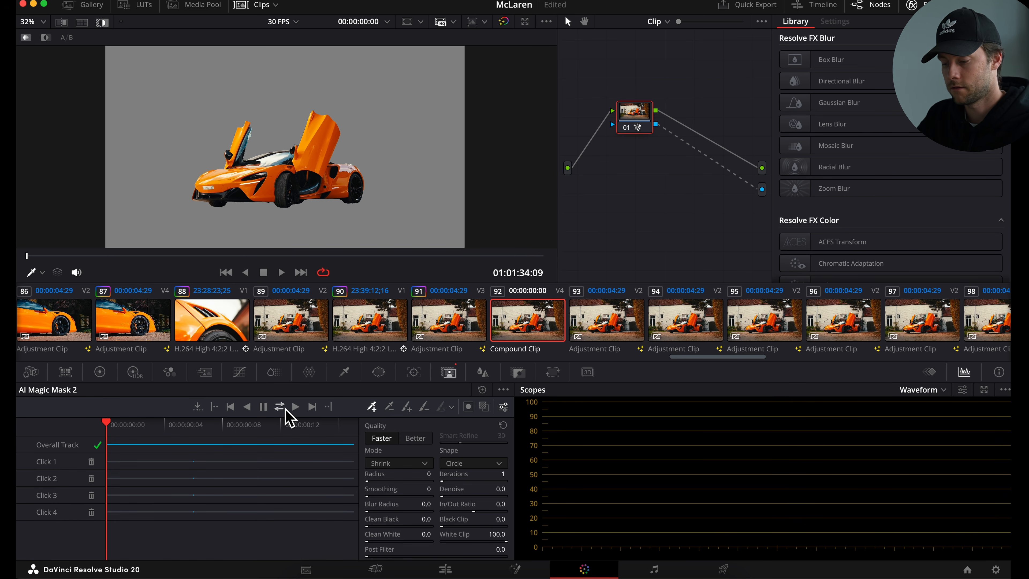
- Return to the edit timeline and play back the flash section with the masked car on top
click(447, 571)
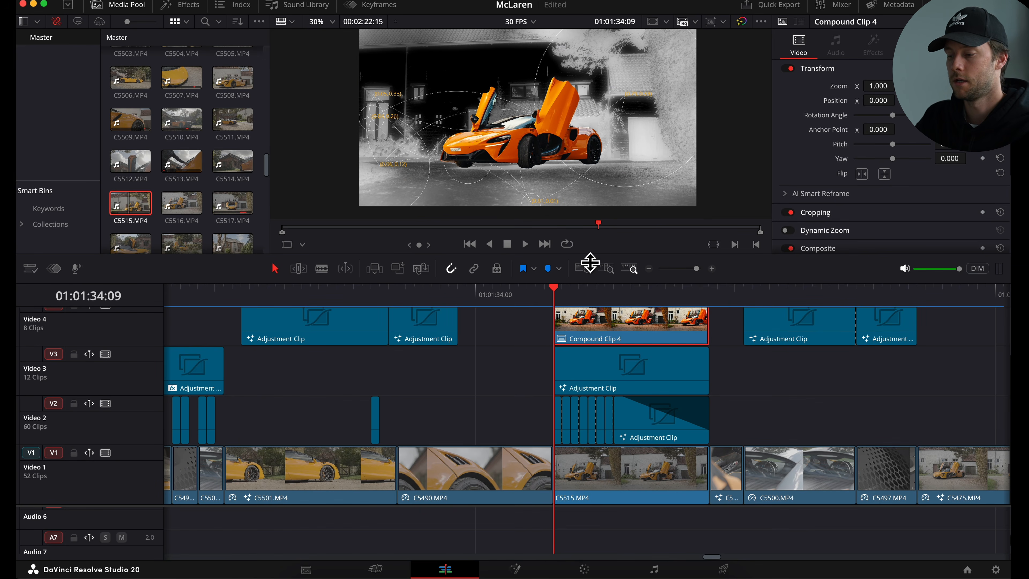
scroll(559, 374, up, 3)
scroll(563, 374, down, 1)
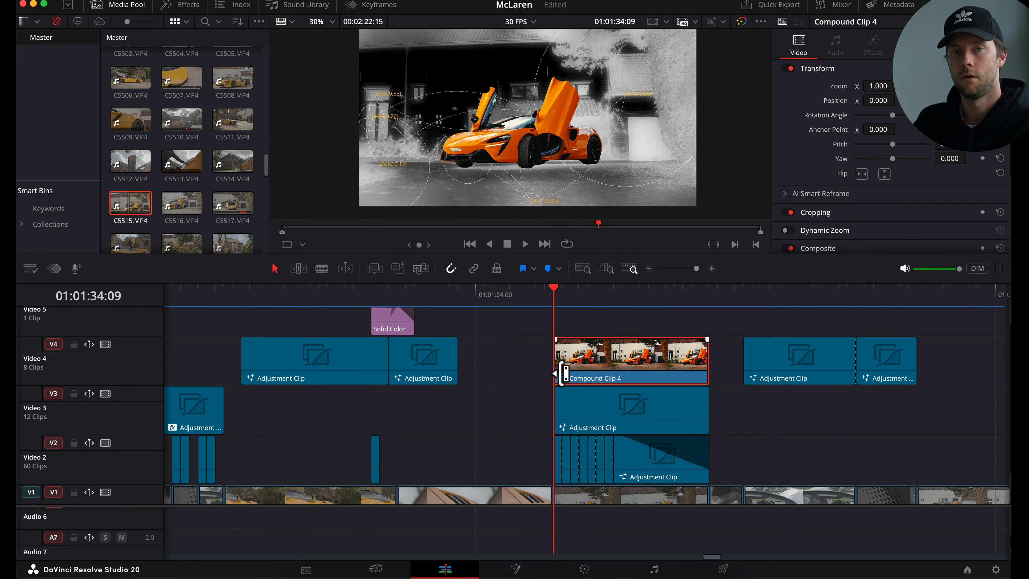
key(space)
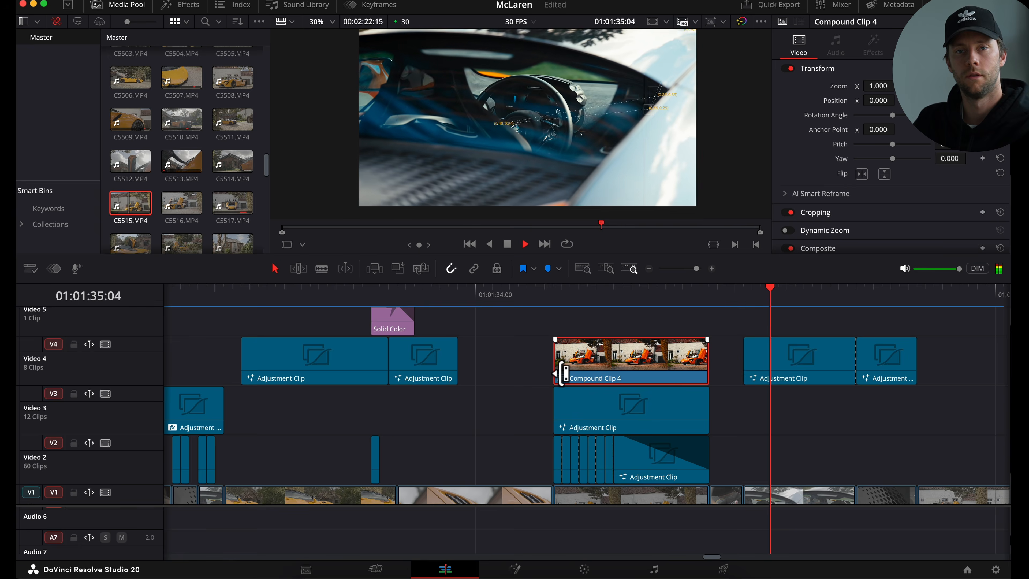